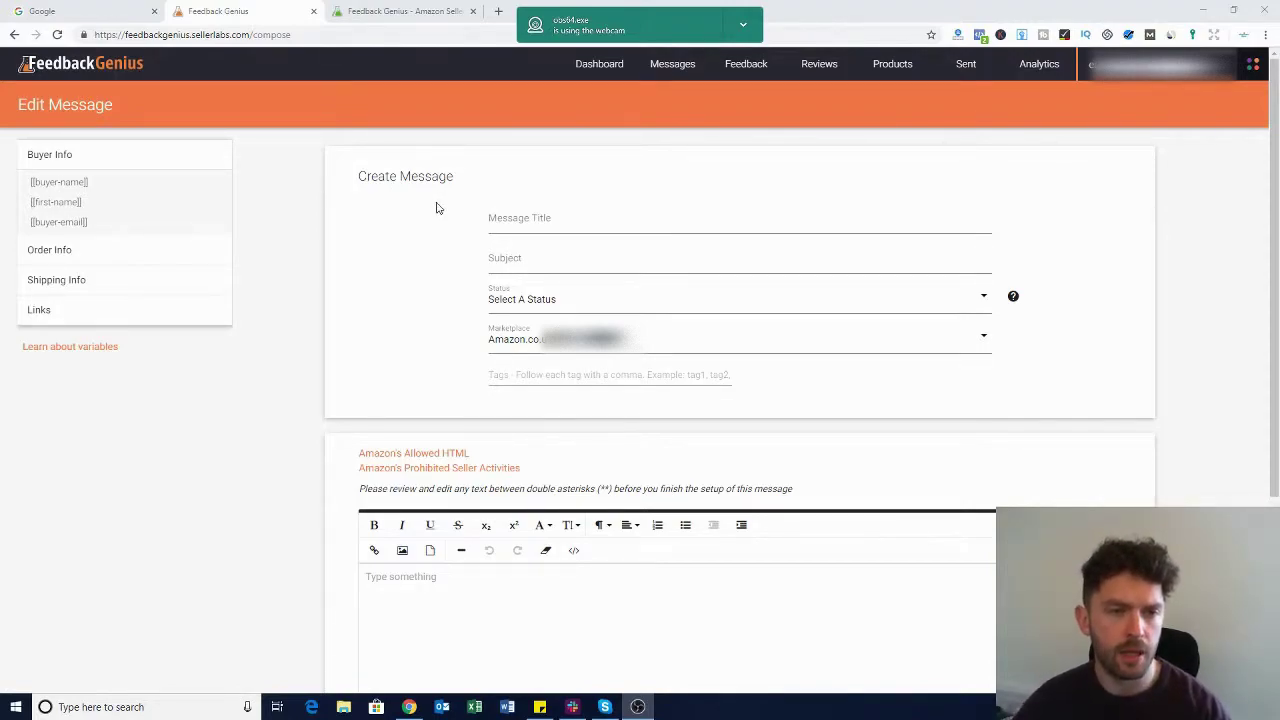
# Begin the message subject with "Hello" followed by the [[first-name]] variable, moving the variable out of the message body.
pyautogui.click(523, 259)
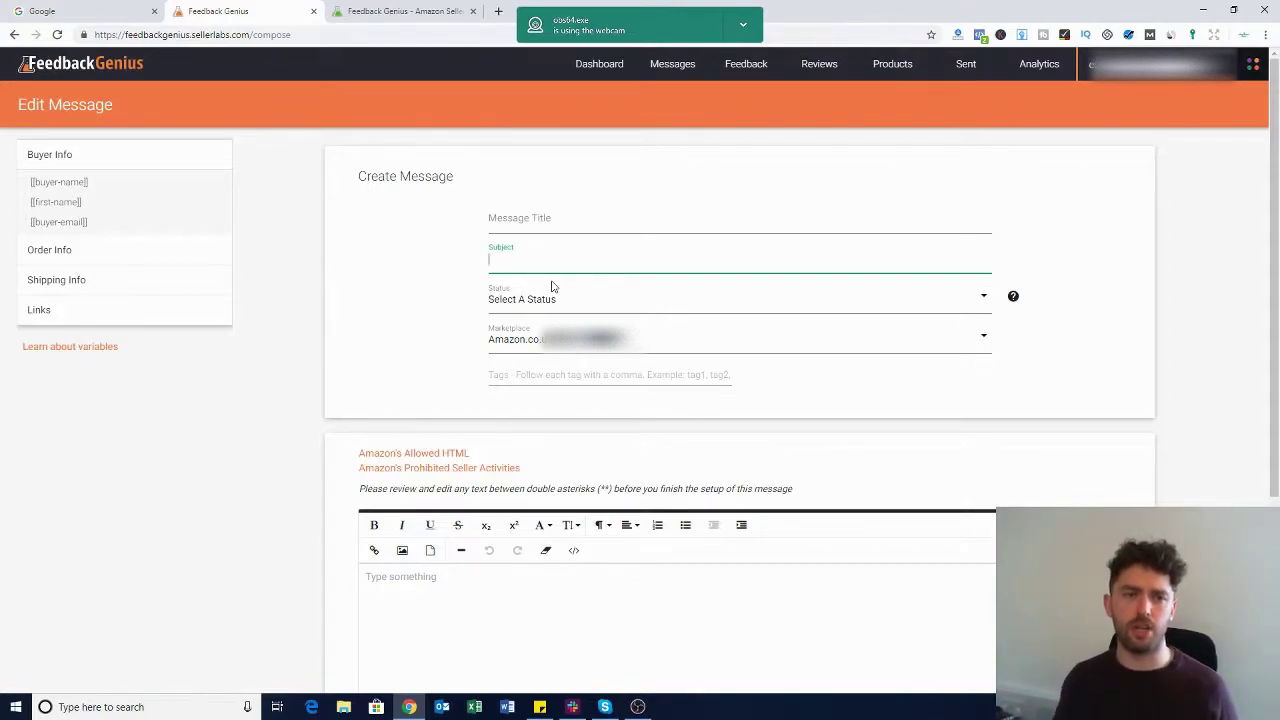
pyautogui.click(530, 222)
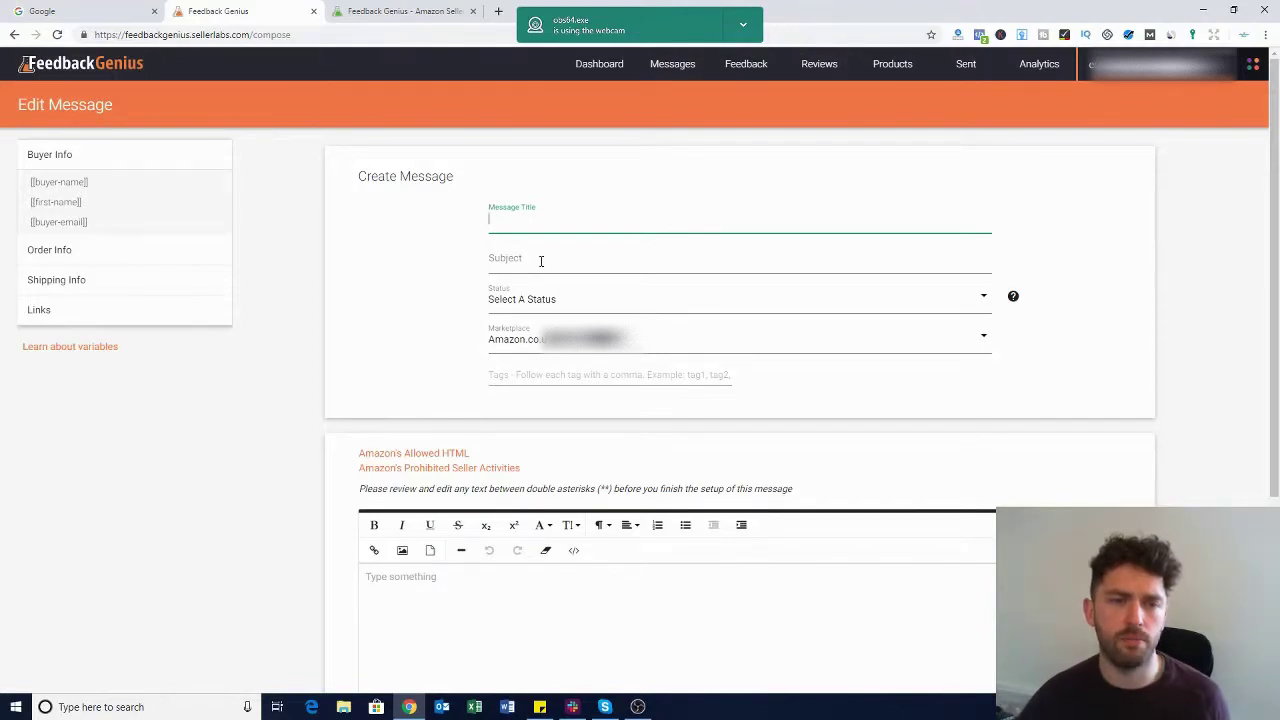
pyautogui.click(541, 261)
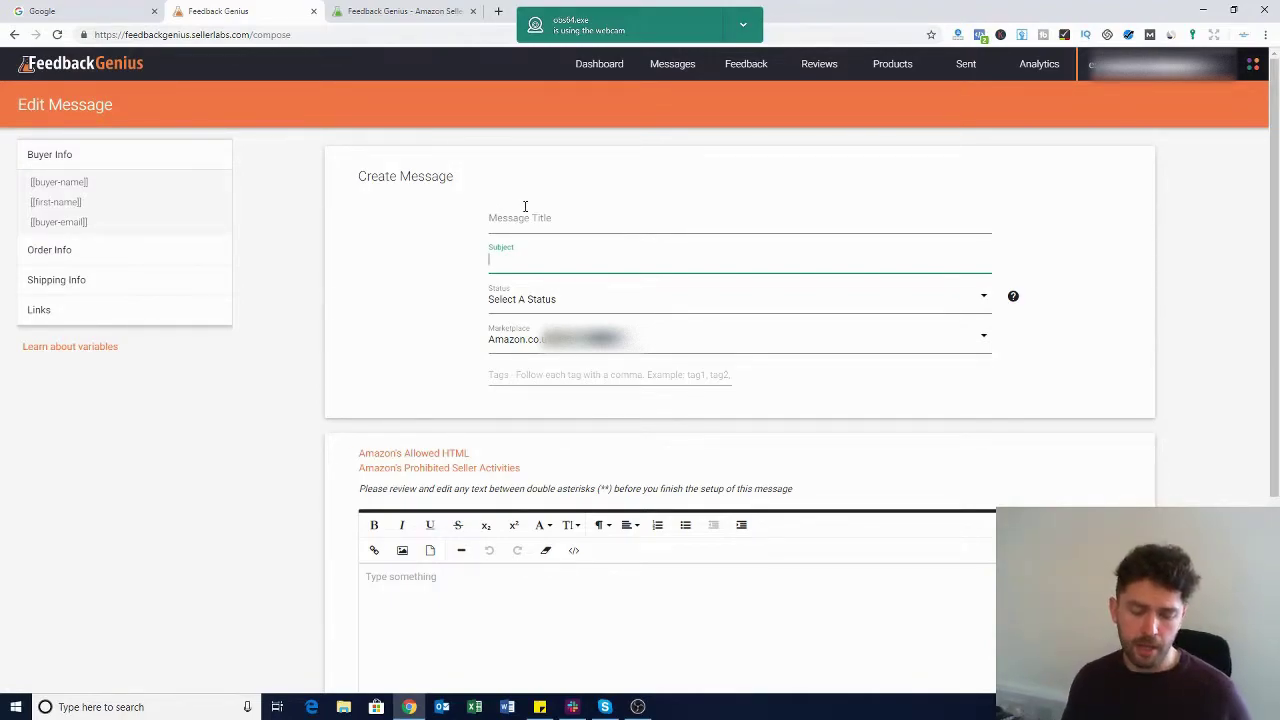
pyautogui.write('Hello')
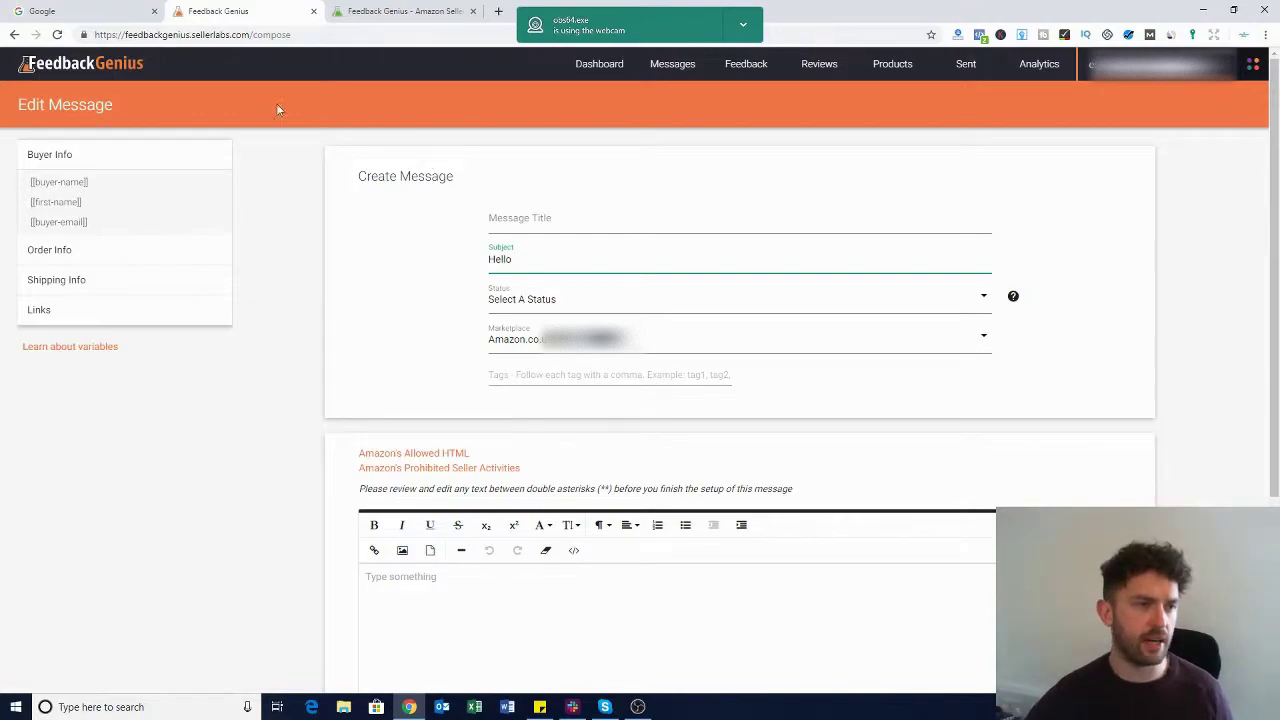
pyautogui.click(55, 202)
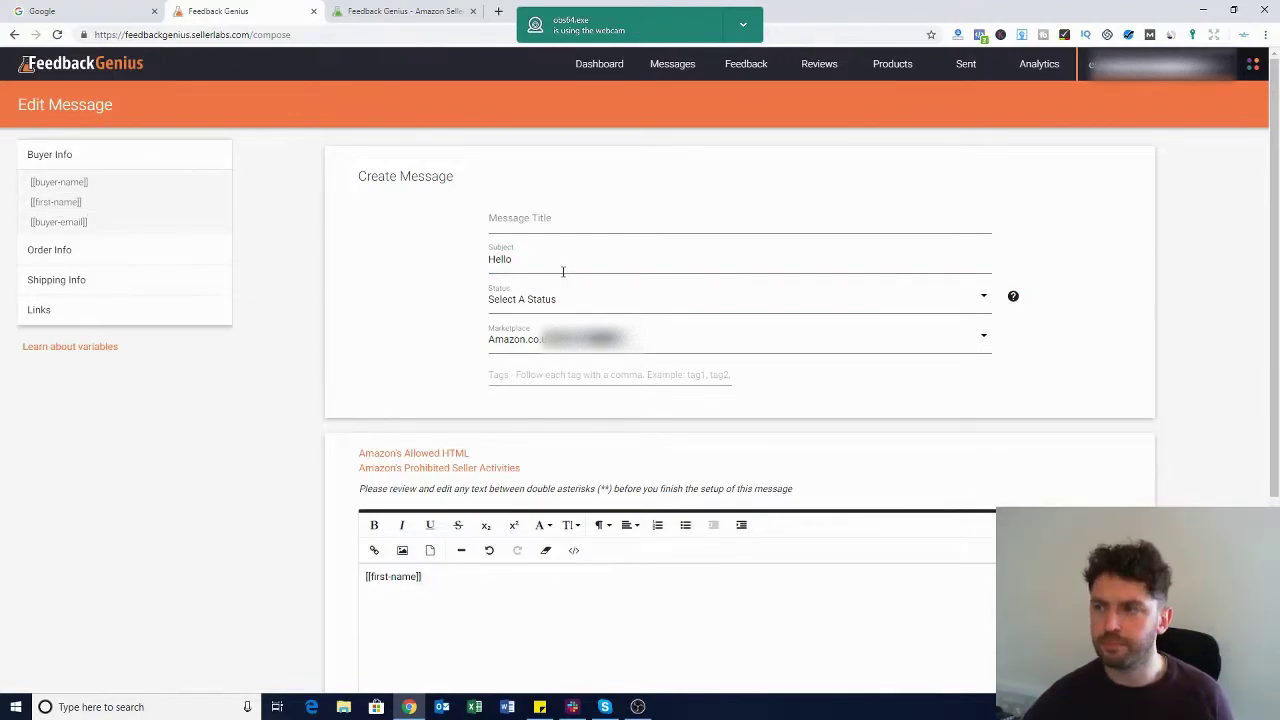
pyautogui.moveTo(424, 577); pyautogui.dragTo(354, 578)
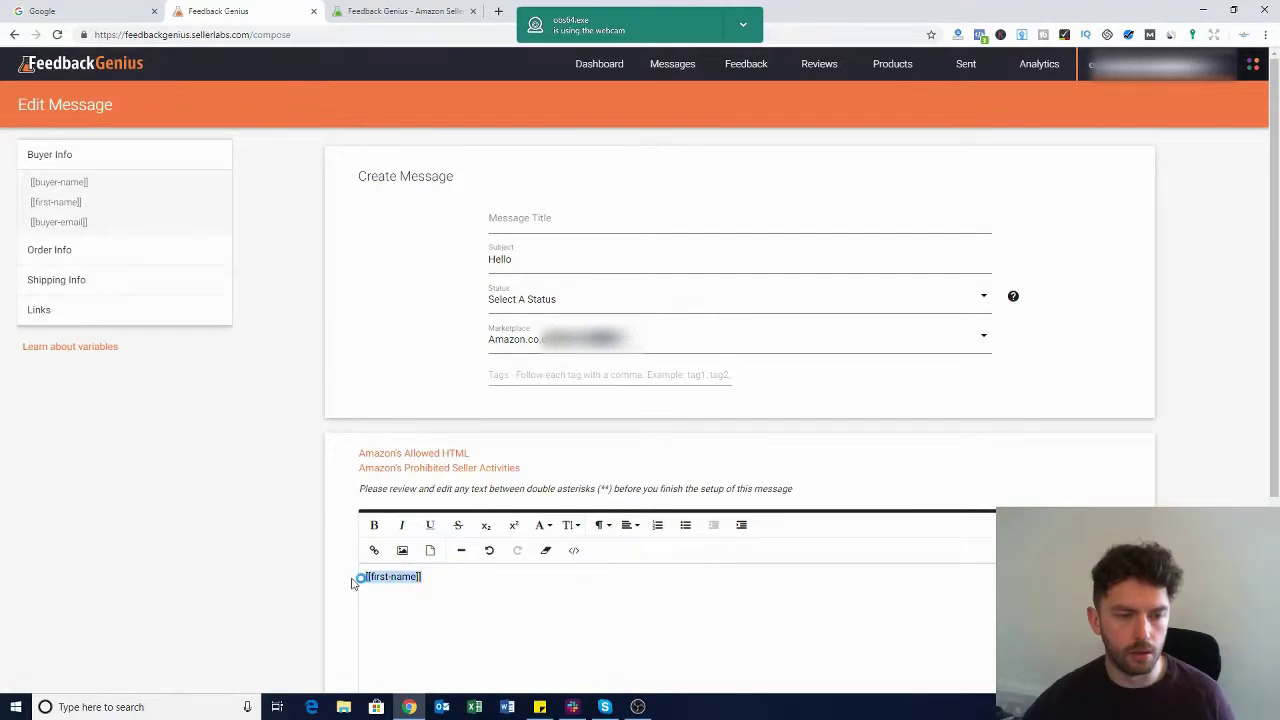
pyautogui.hotkey('ctrl', 'x')
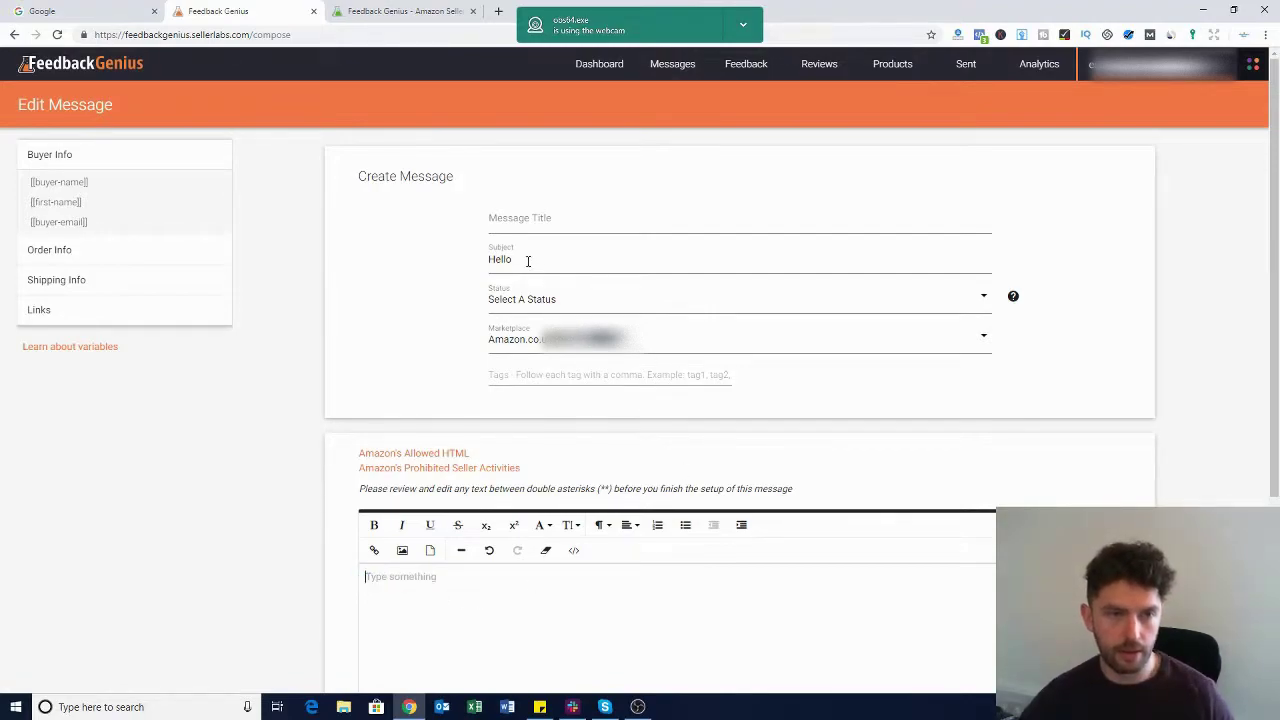
pyautogui.click(531, 263)
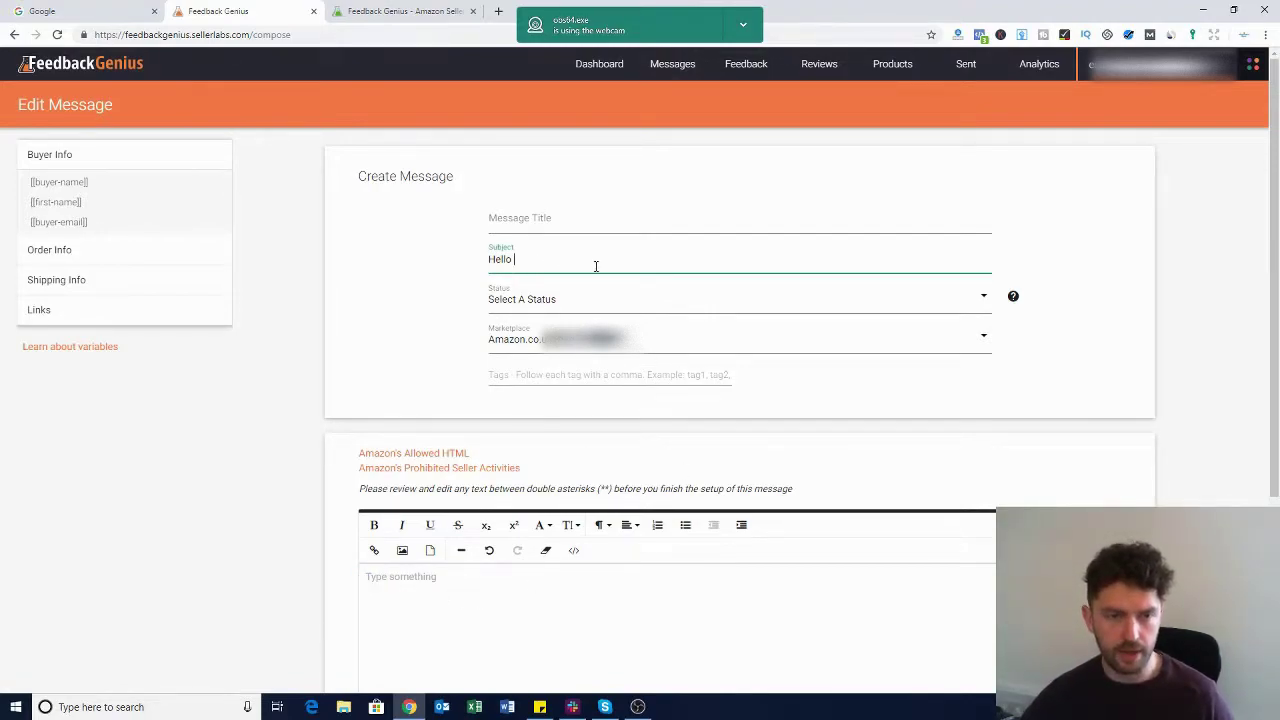
pyautogui.hotkey('ctrl', 'v')
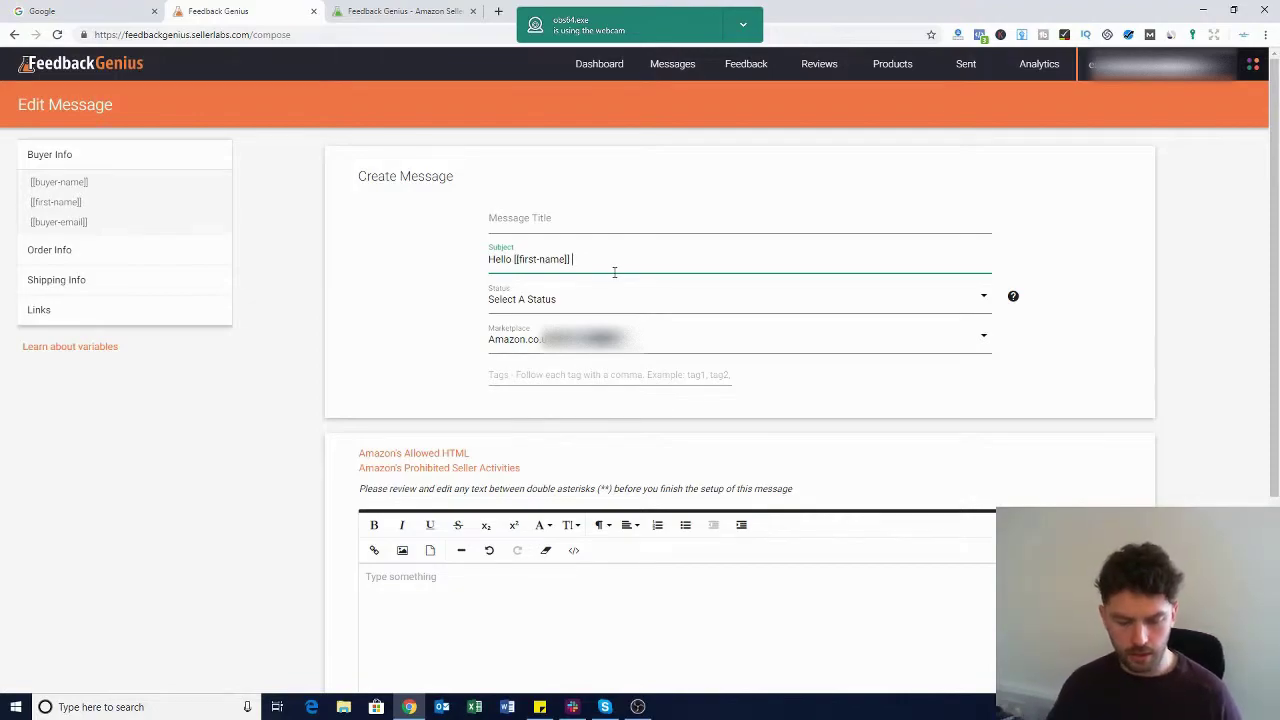
# Complete the subject line with "Don't forget to open this..." after the first-name variable.
pyautogui.write('Don')
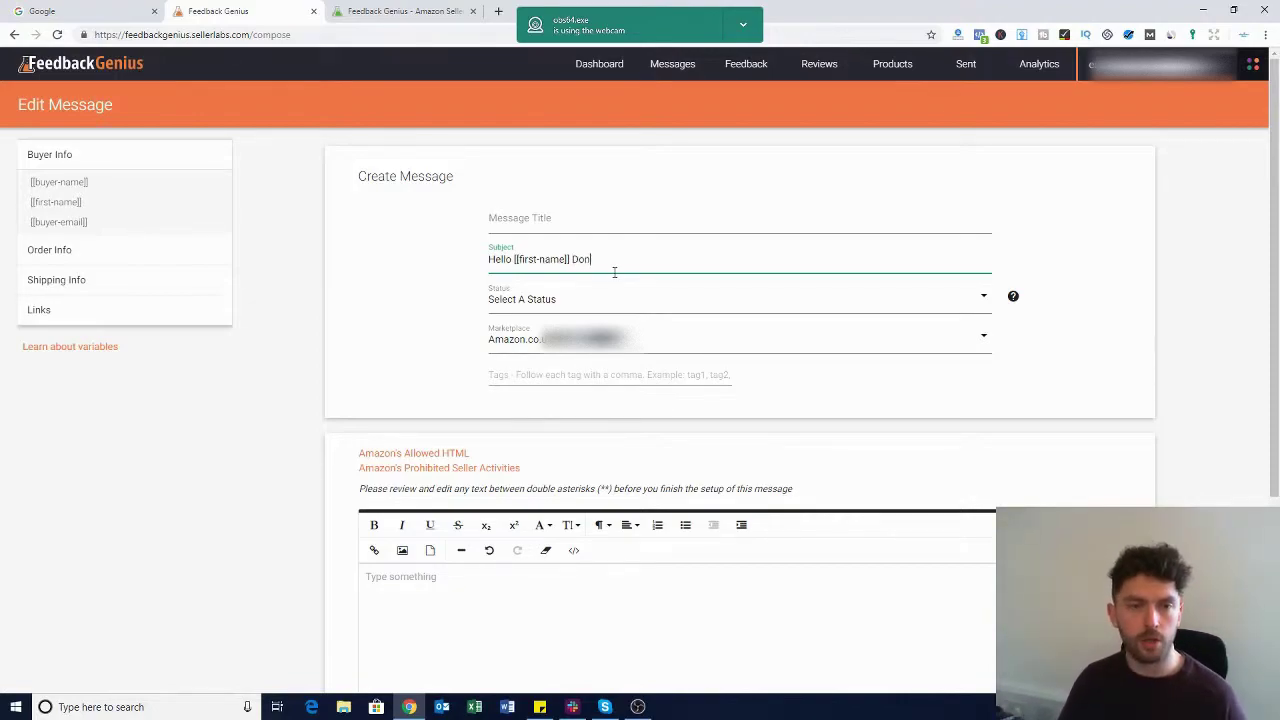
pyautogui.write("'t forg")
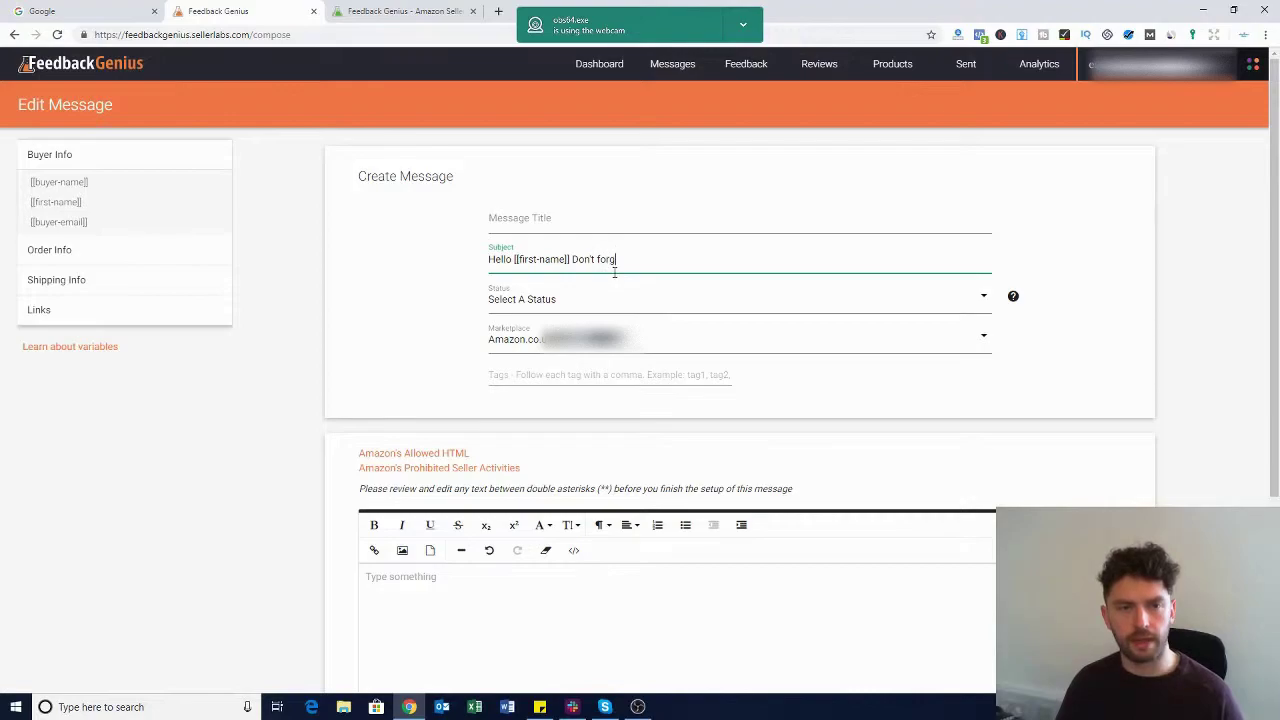
pyautogui.write('et to open thi')
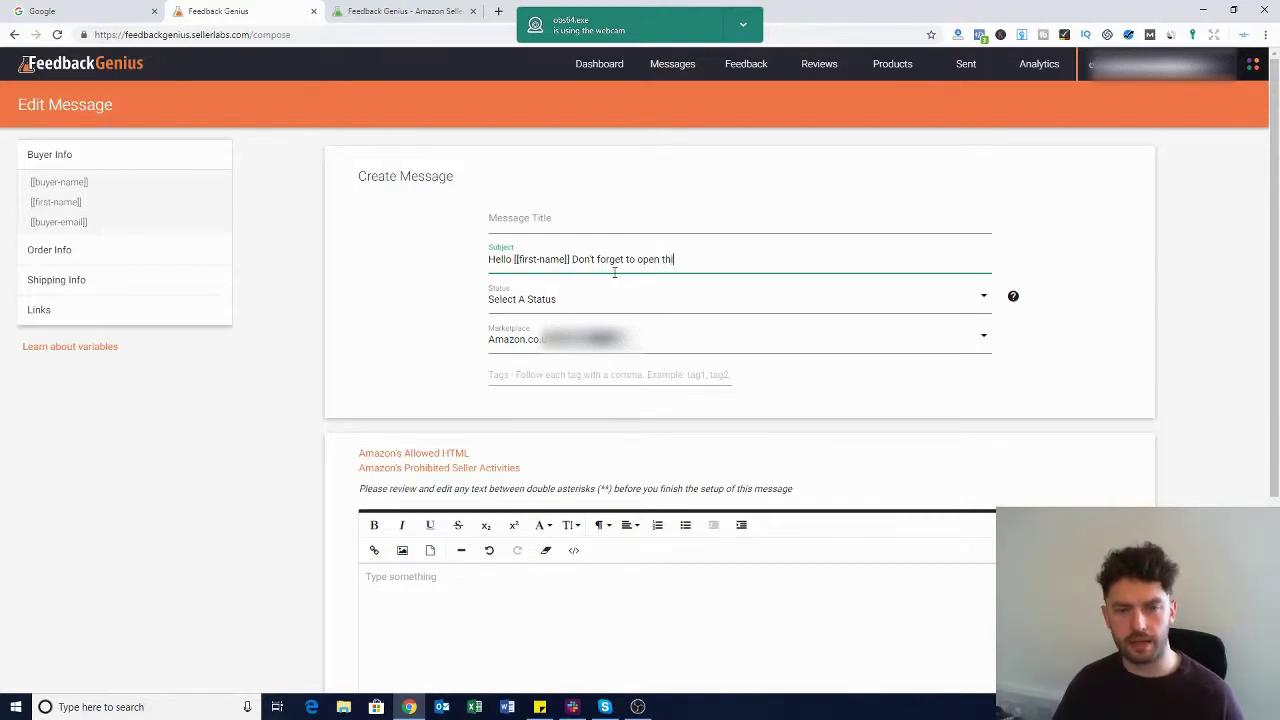
pyautogui.write('s...')
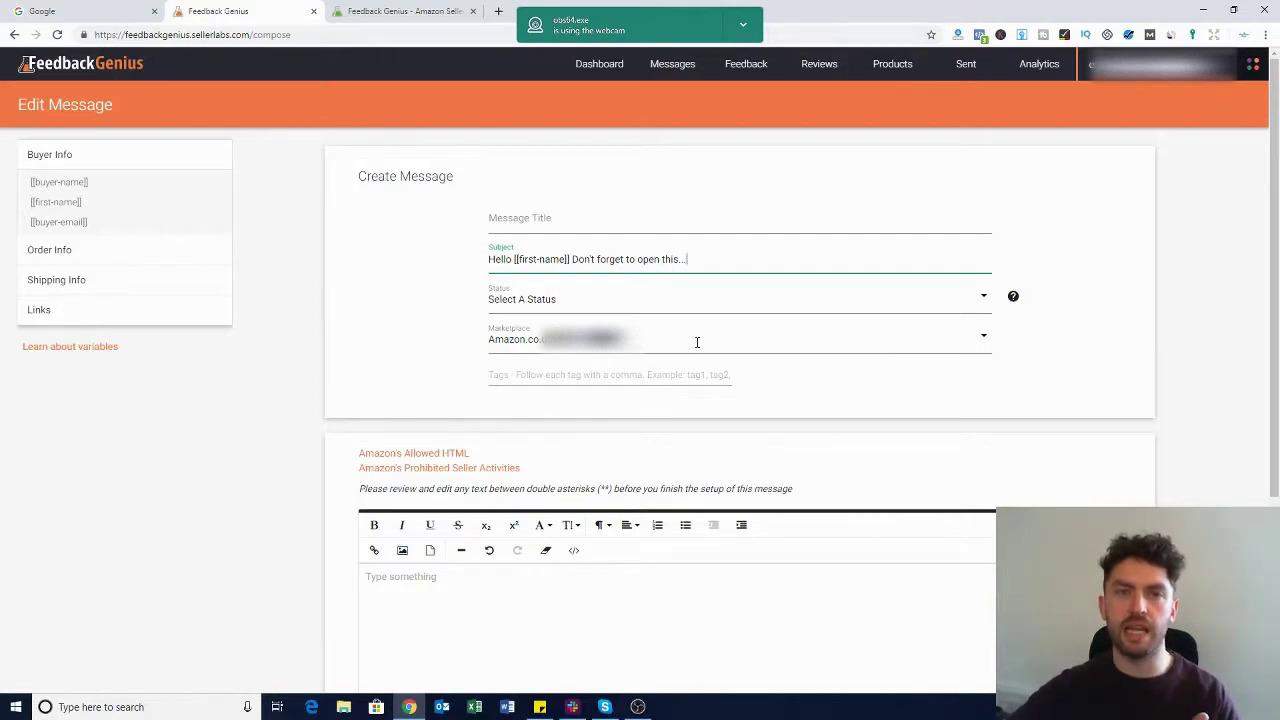
# Choose a status for the new message in its Create Message details.
pyautogui.click(465, 605)
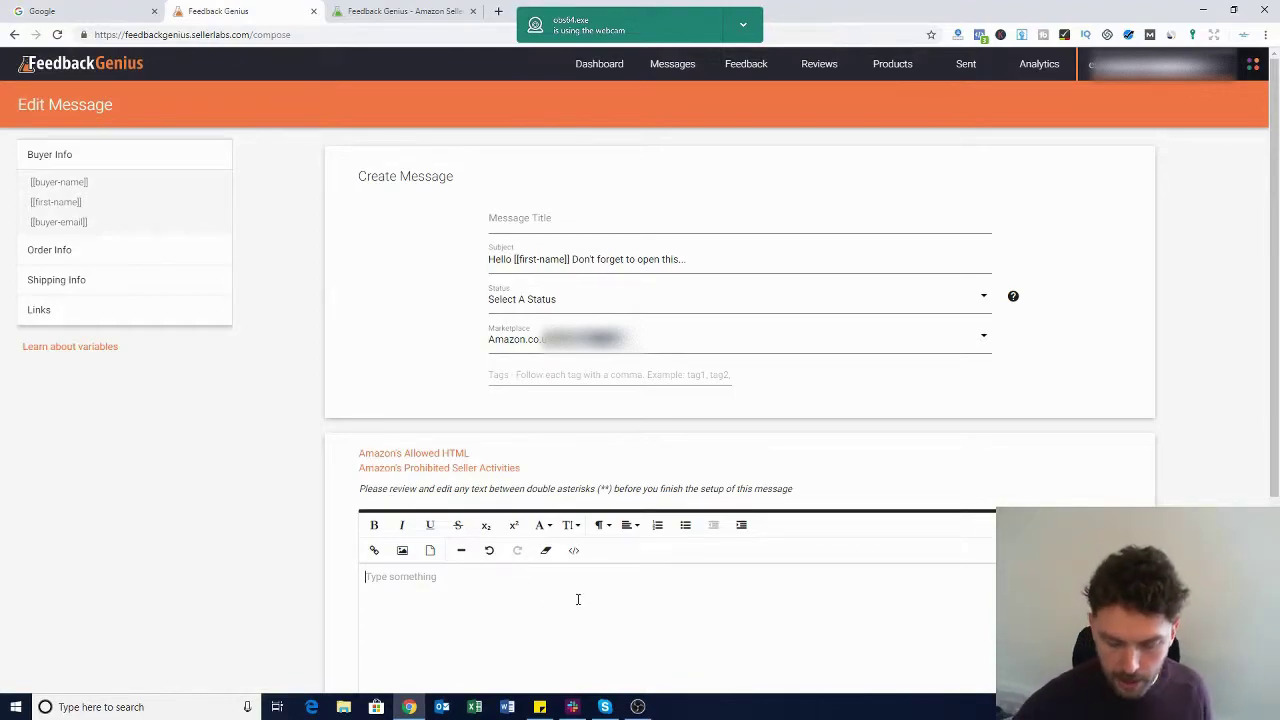
pyautogui.scroll(-3, 690, 560)
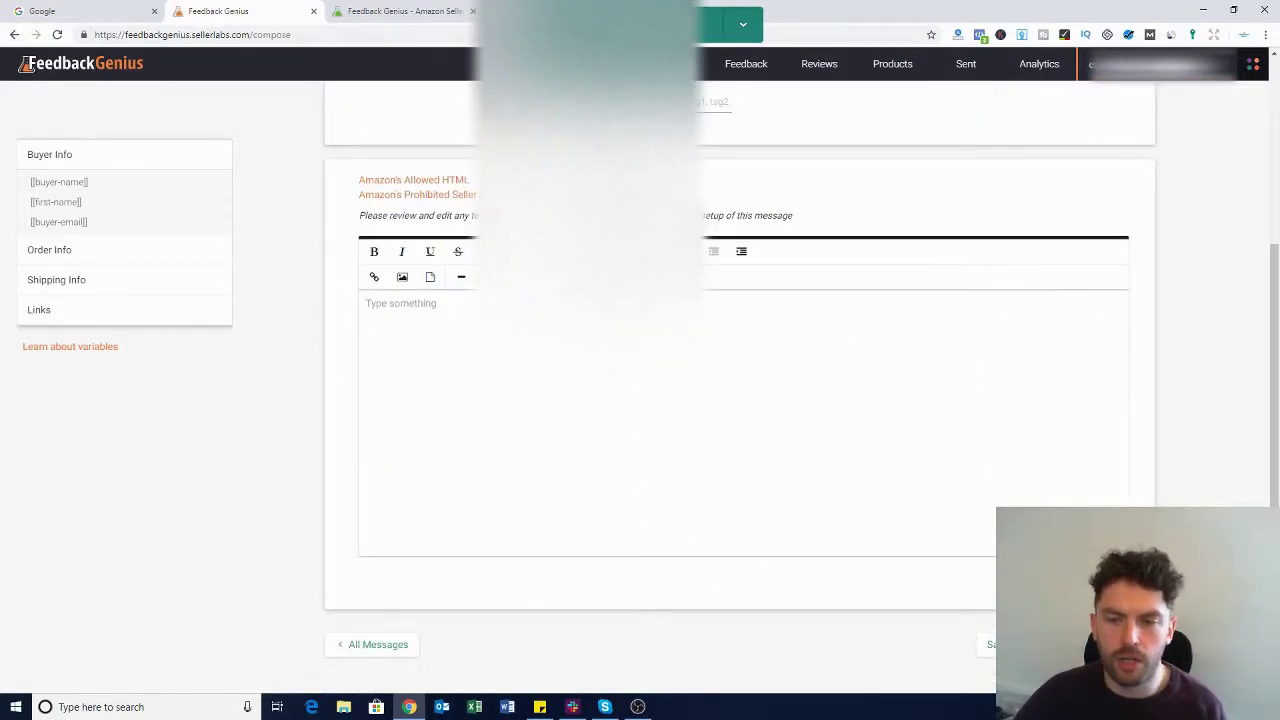
pyautogui.scroll(4, 777, 399)
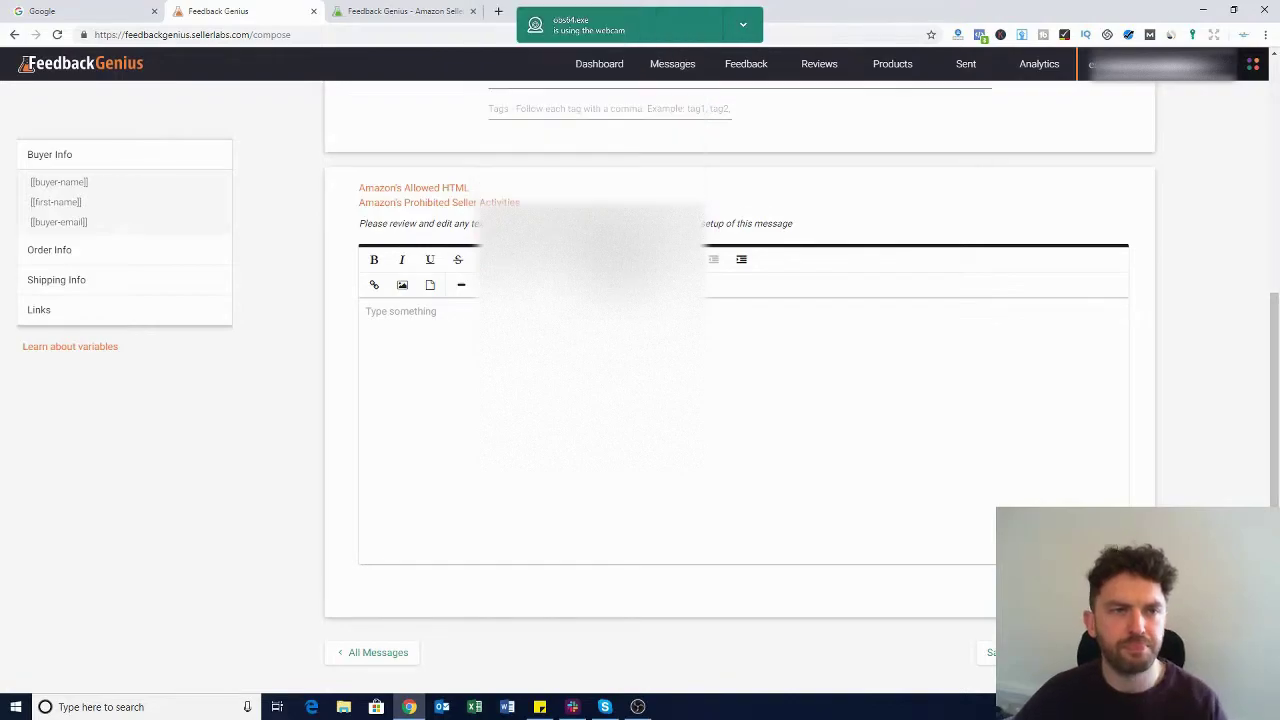
pyautogui.scroll(-1, 820, 392)
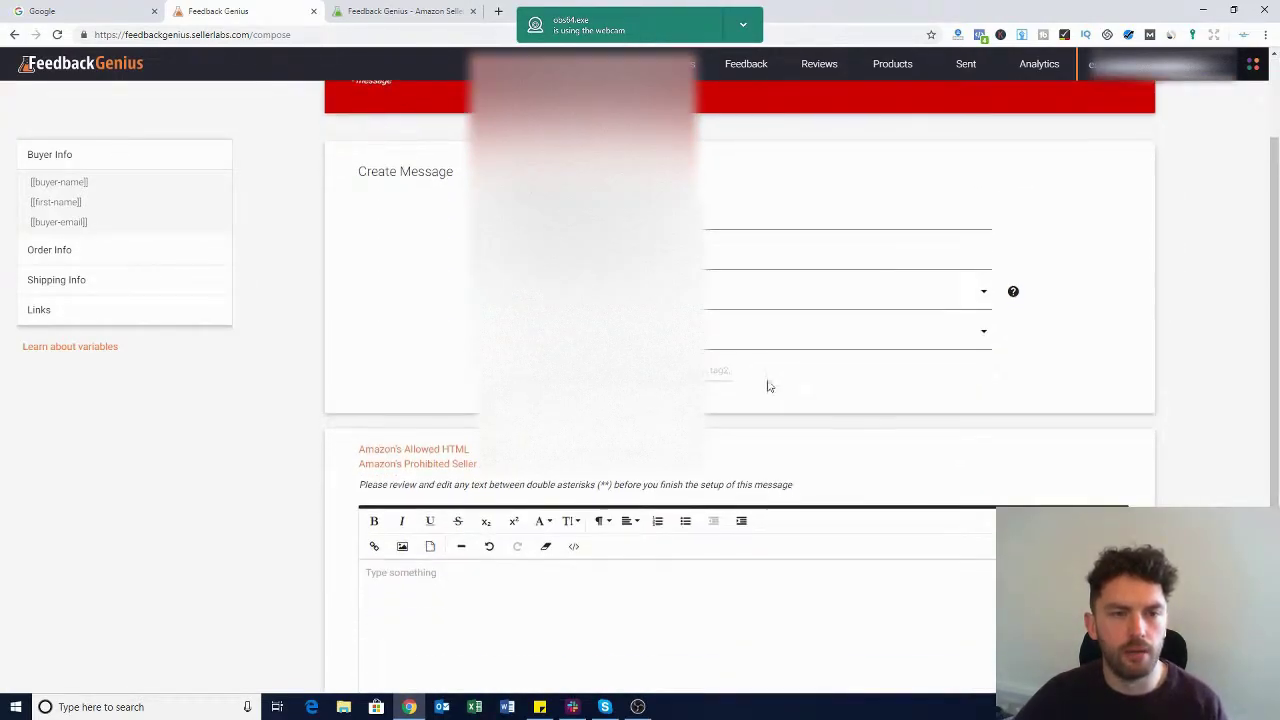
pyautogui.click(610, 218)
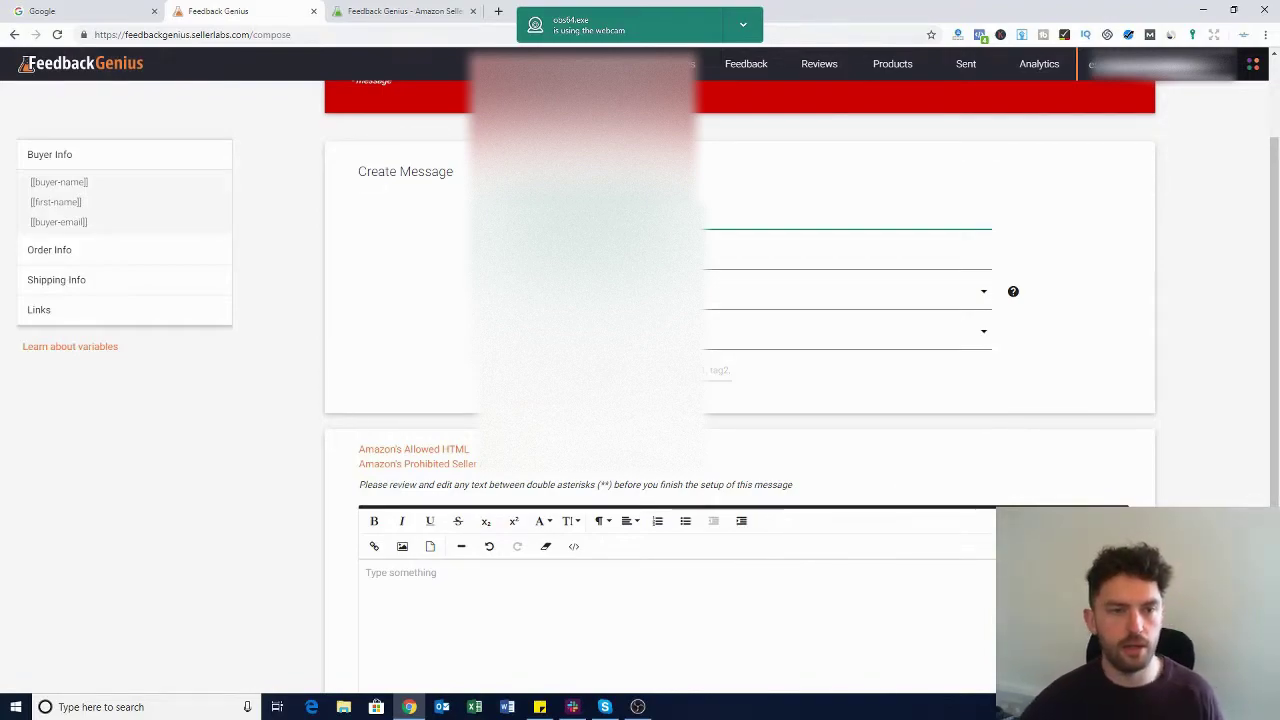
pyautogui.click(600, 291)
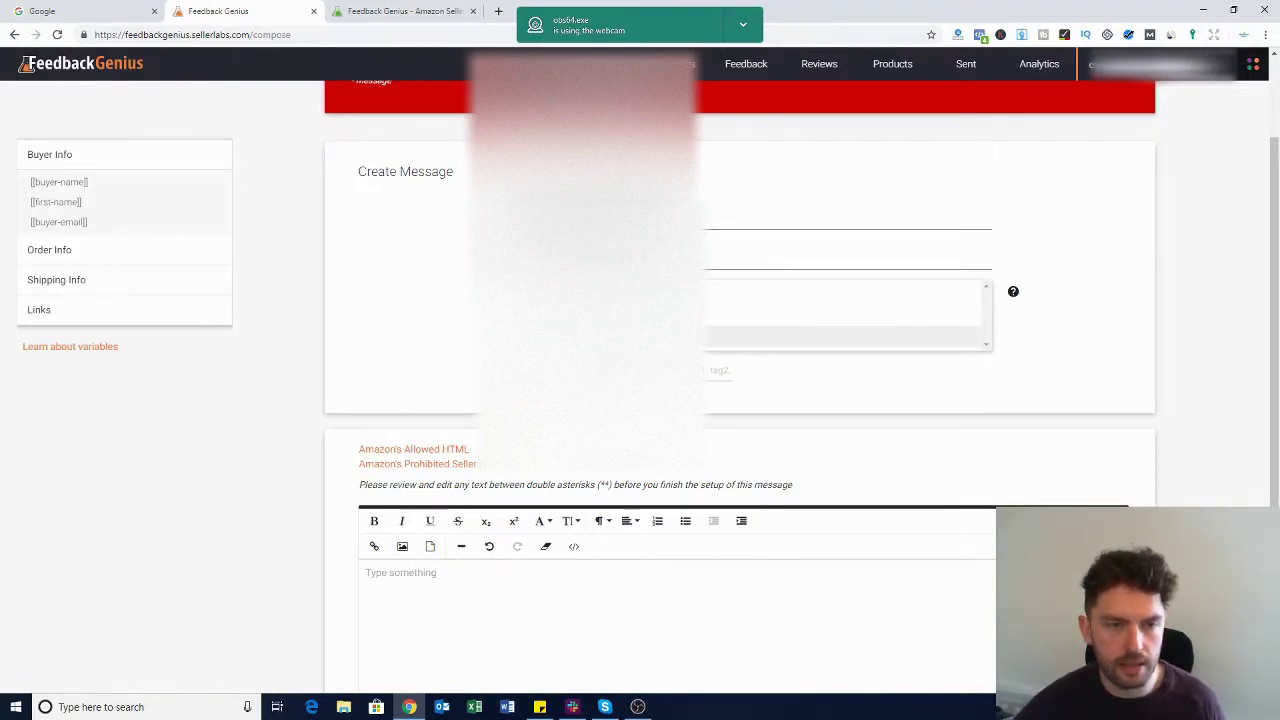
pyautogui.click(600, 337)
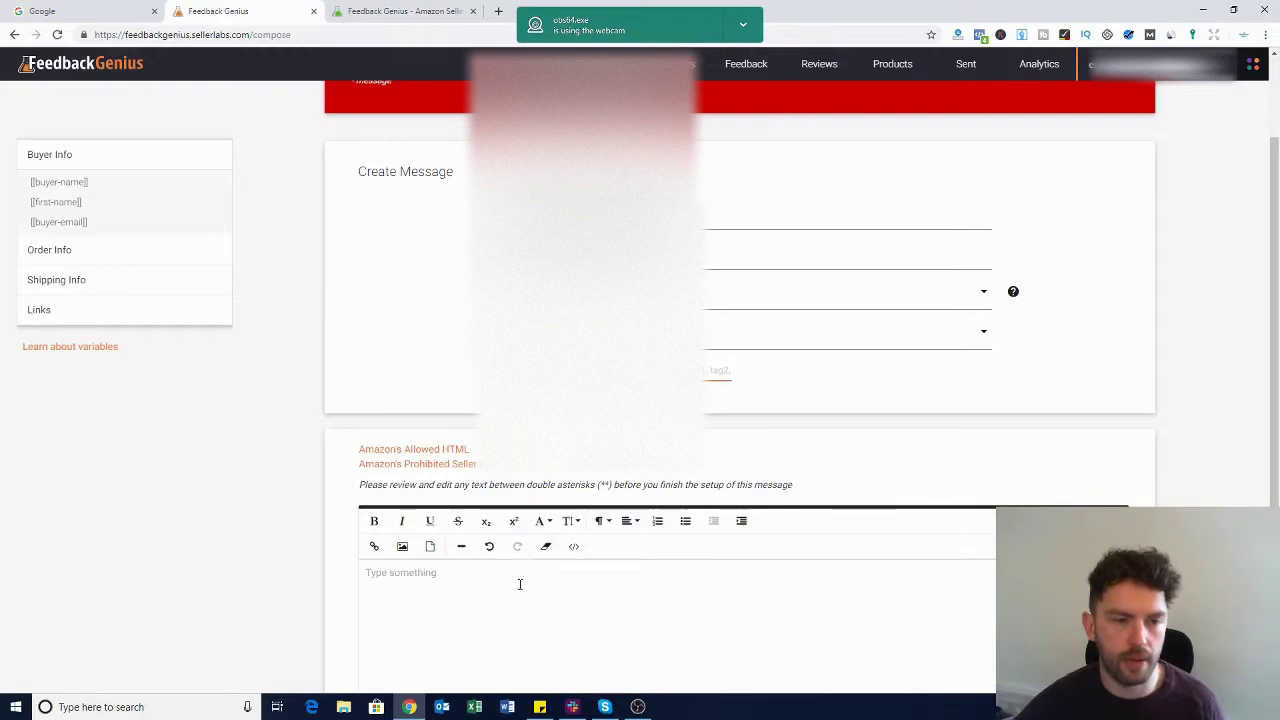
# View the file upload option of the message body editor and dismiss it without attaching anything.
pyautogui.click(457, 570)
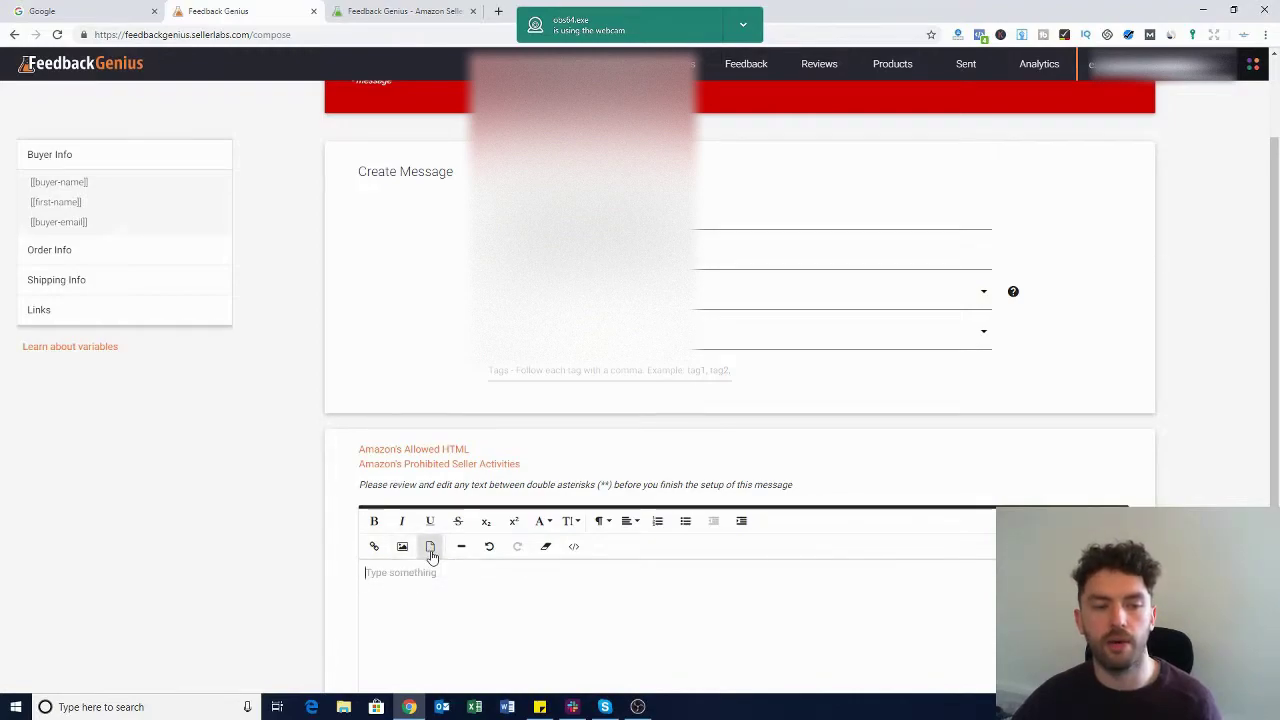
pyautogui.click(431, 549)
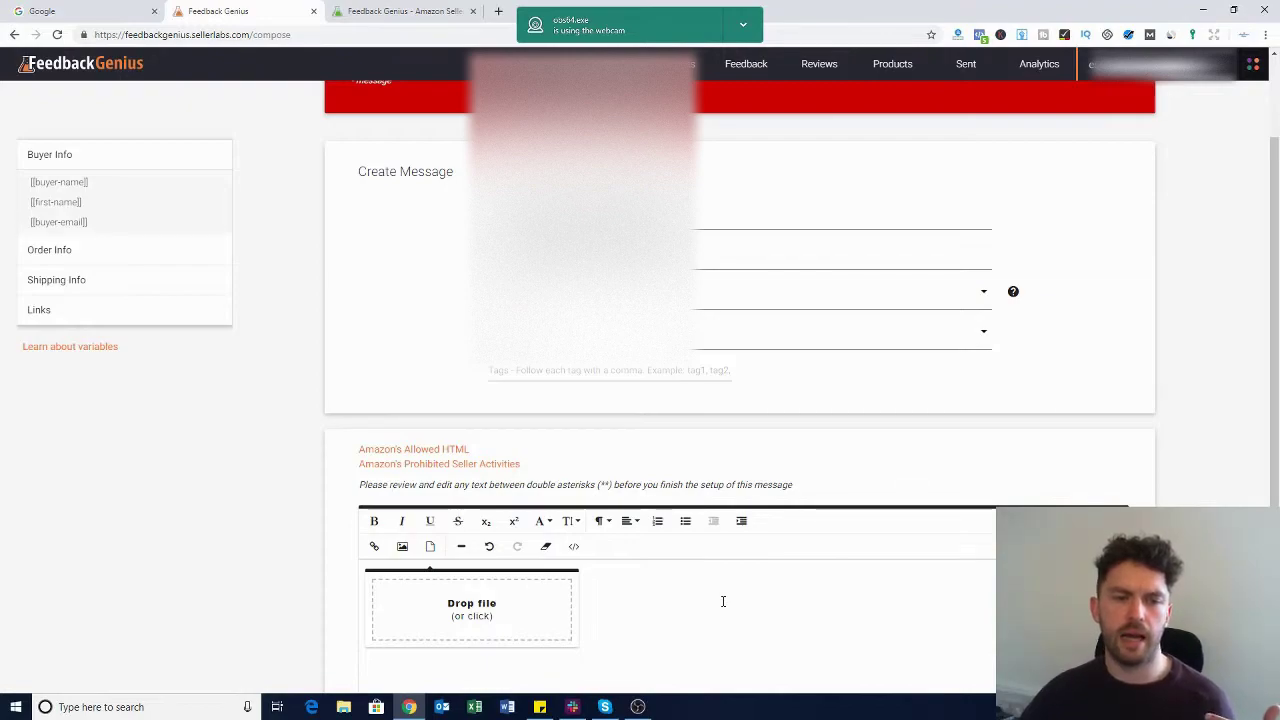
pyautogui.click(723, 601)
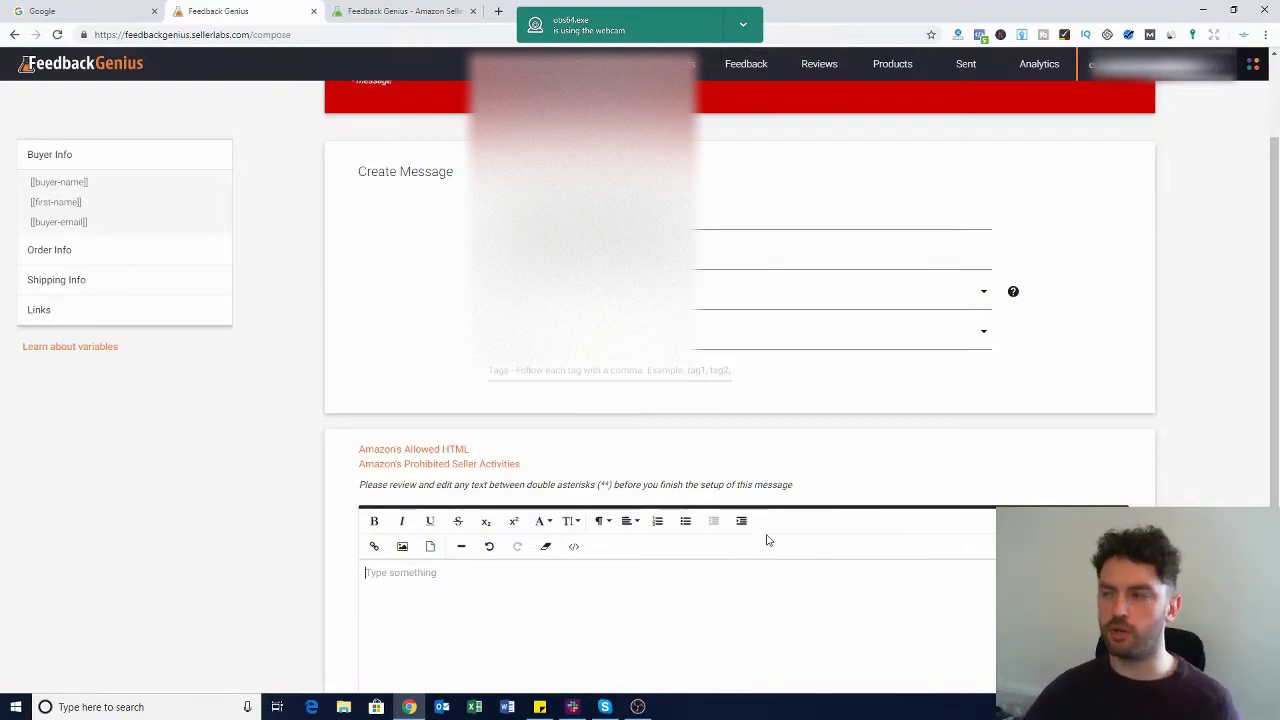
# Enter the placeholder text "asdasd" as the message body and save the message to continue to its sending filters.
pyautogui.scroll(-1, 724, 583)
pyautogui.scroll(-4, 728, 583)
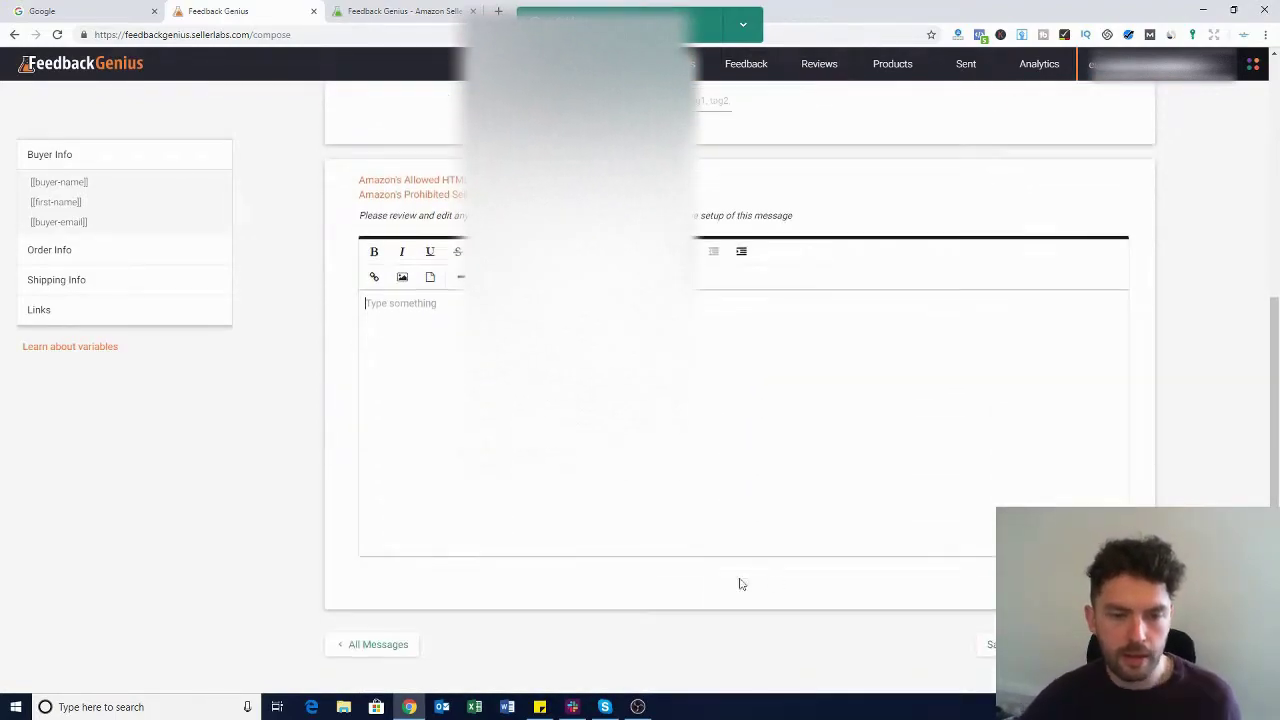
pyautogui.scroll(6, 742, 584)
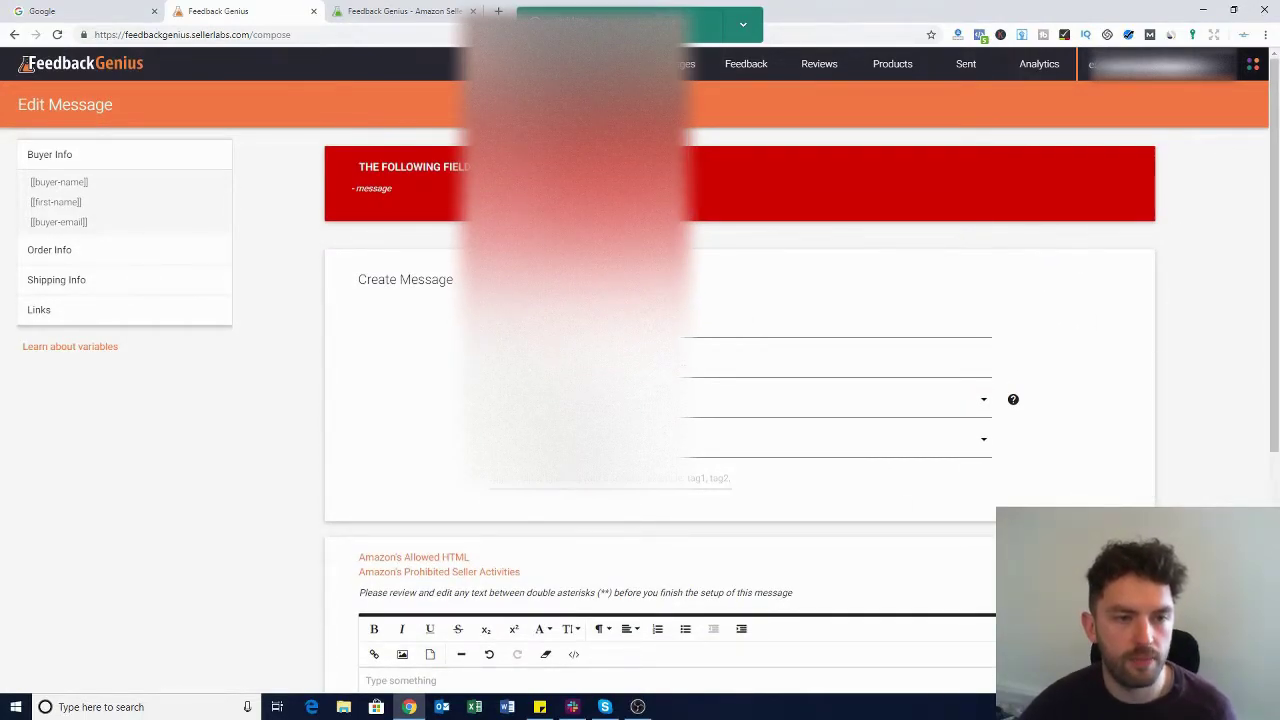
pyautogui.scroll(-3, 506, 620)
pyautogui.click(463, 534)
pyautogui.write('asdasd')
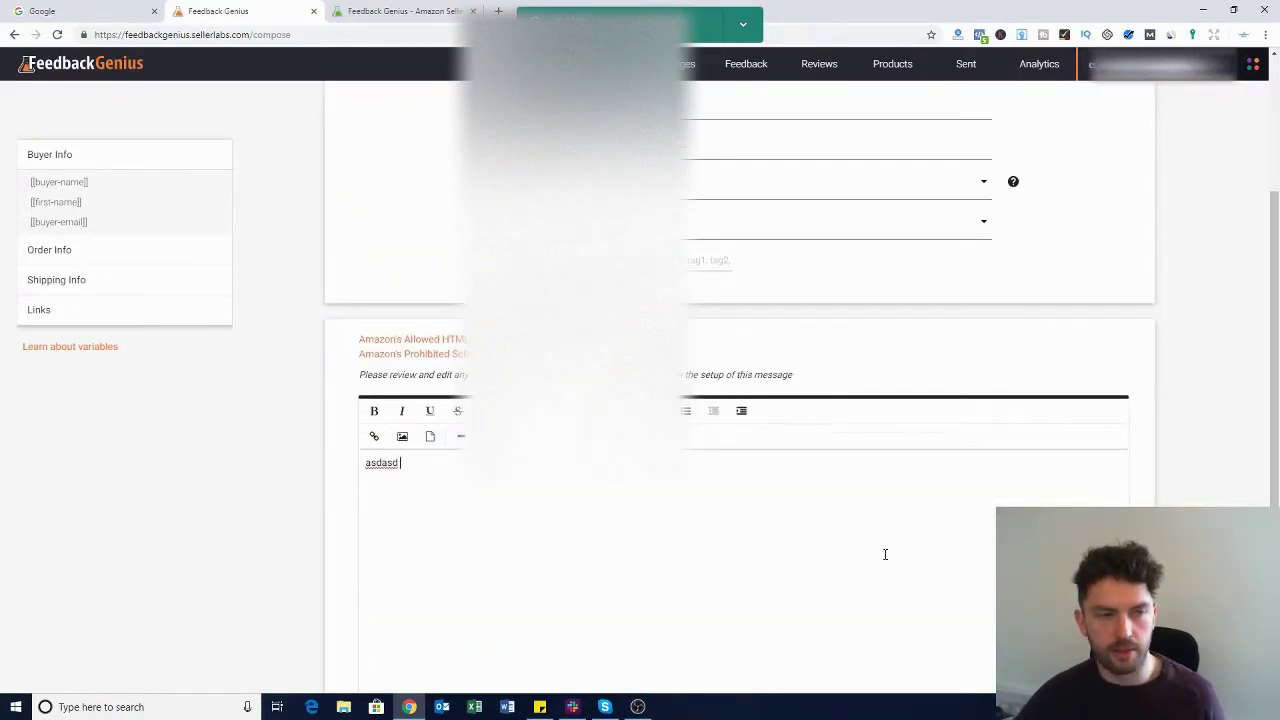
pyautogui.scroll(-2, 885, 554)
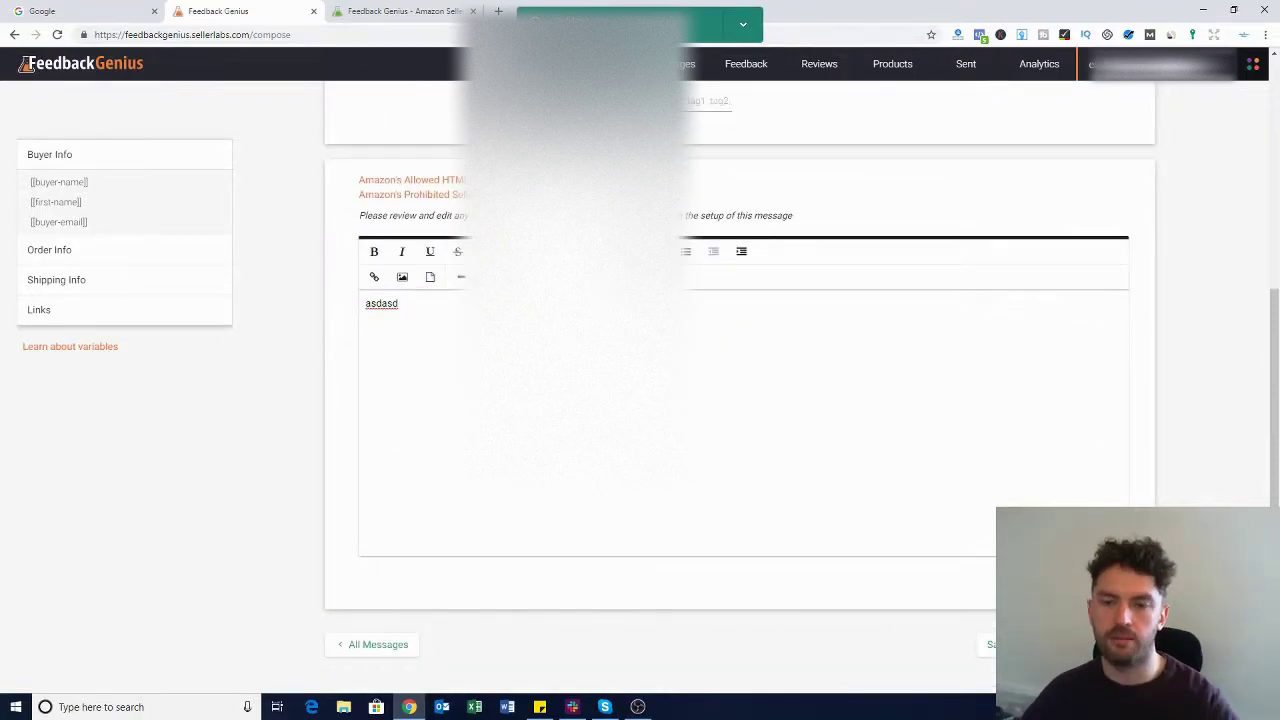
pyautogui.click(1005, 644)
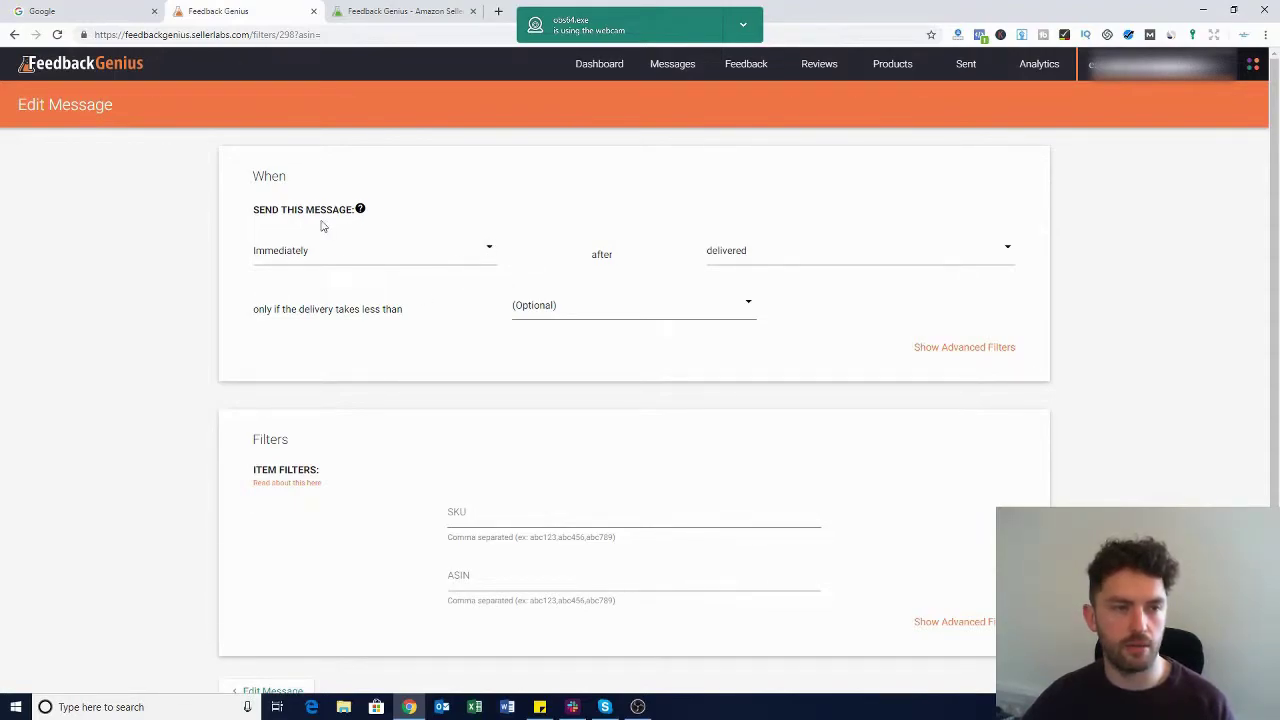
# Set the message to be sent after the order is shipped.
pyautogui.click(1006, 250)
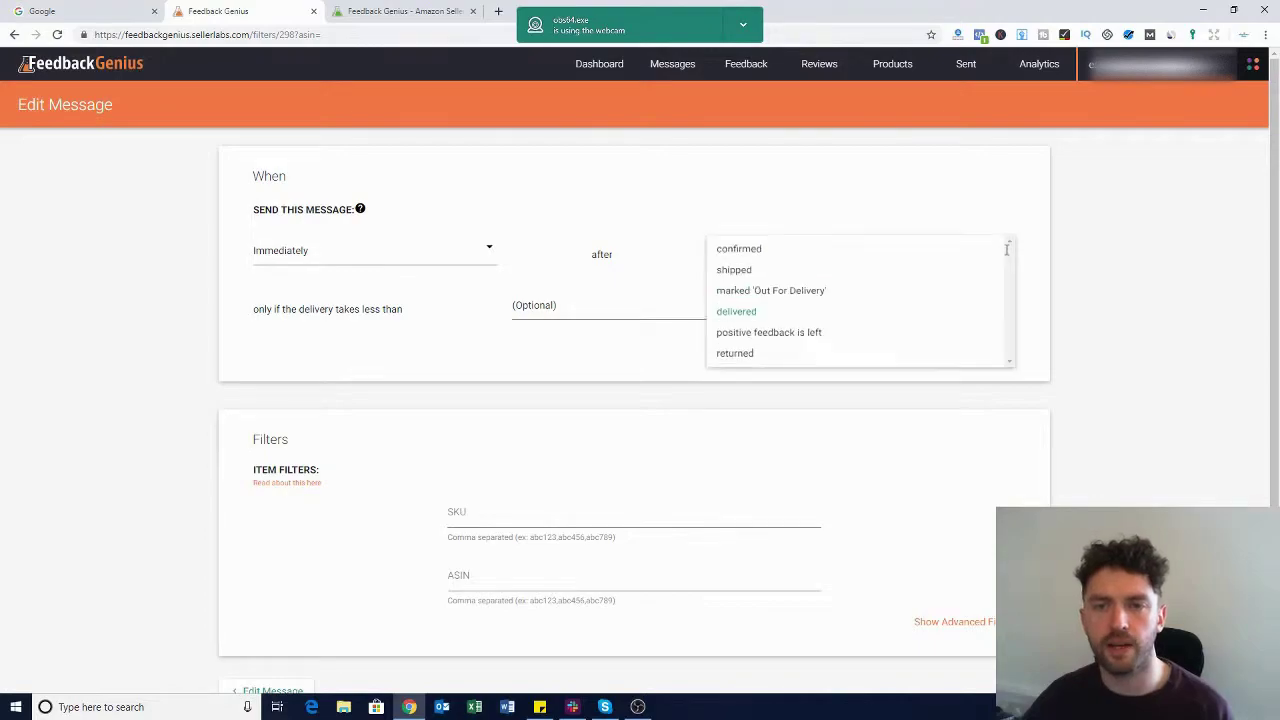
pyautogui.click(752, 271)
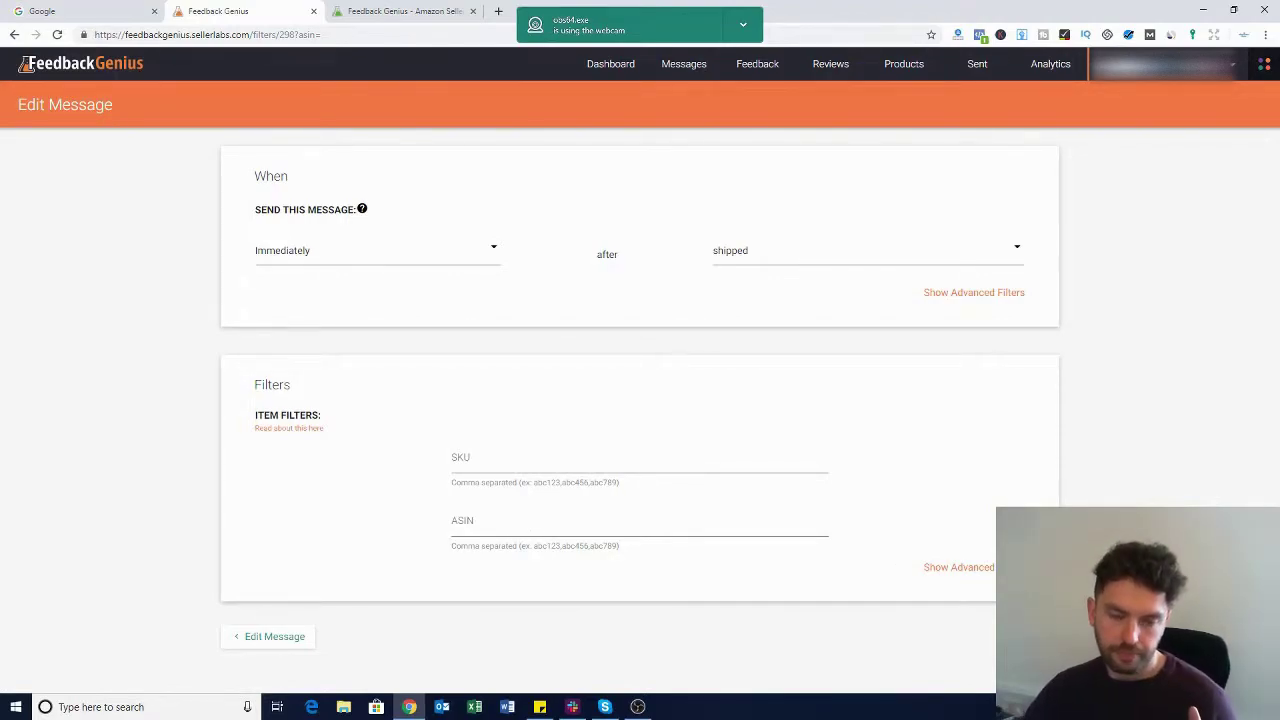
# Show the advanced item filters and limit the message to the Buyer's Second Purchase only.
pyautogui.click(1010, 567)
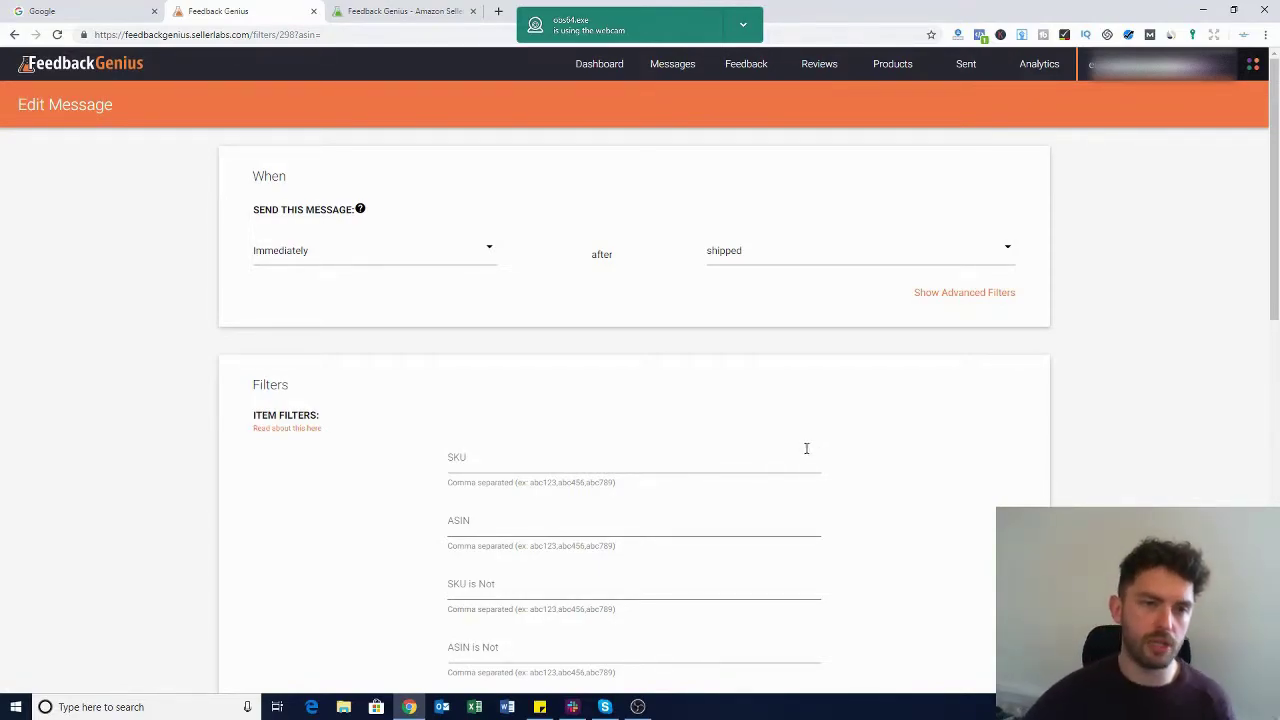
pyautogui.scroll(-1, 845, 445)
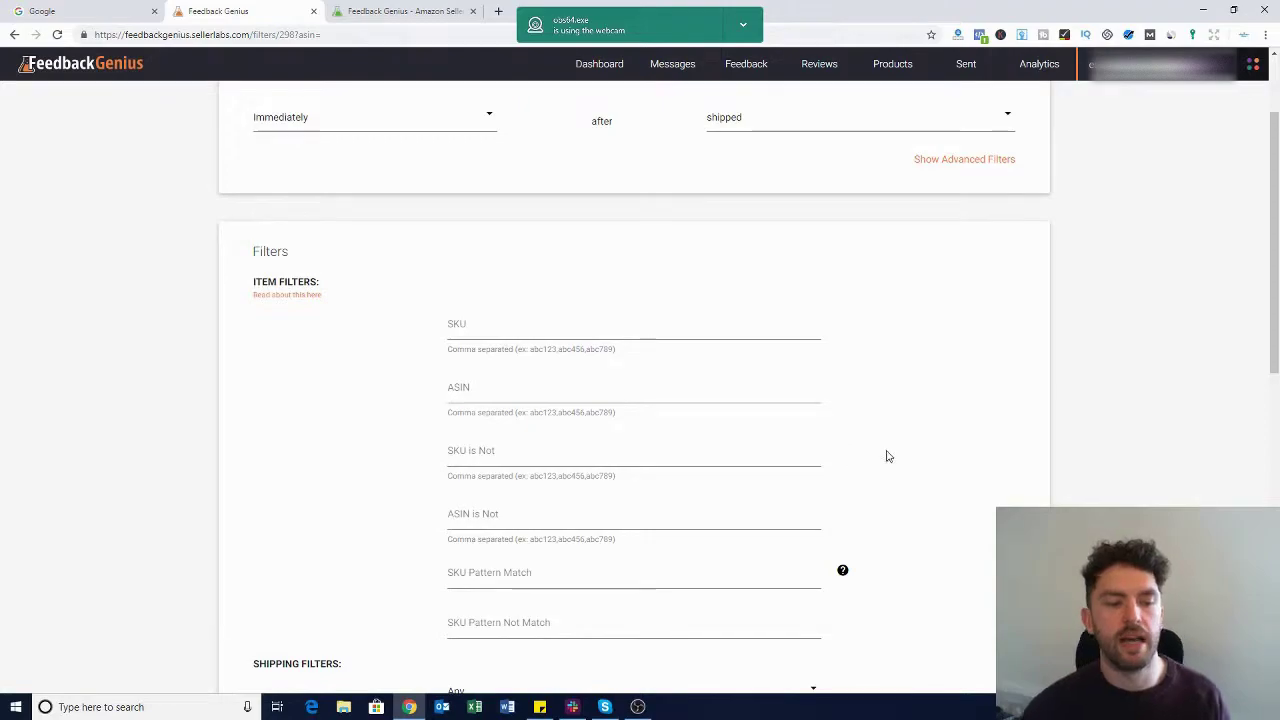
pyautogui.scroll(-1, 890, 445)
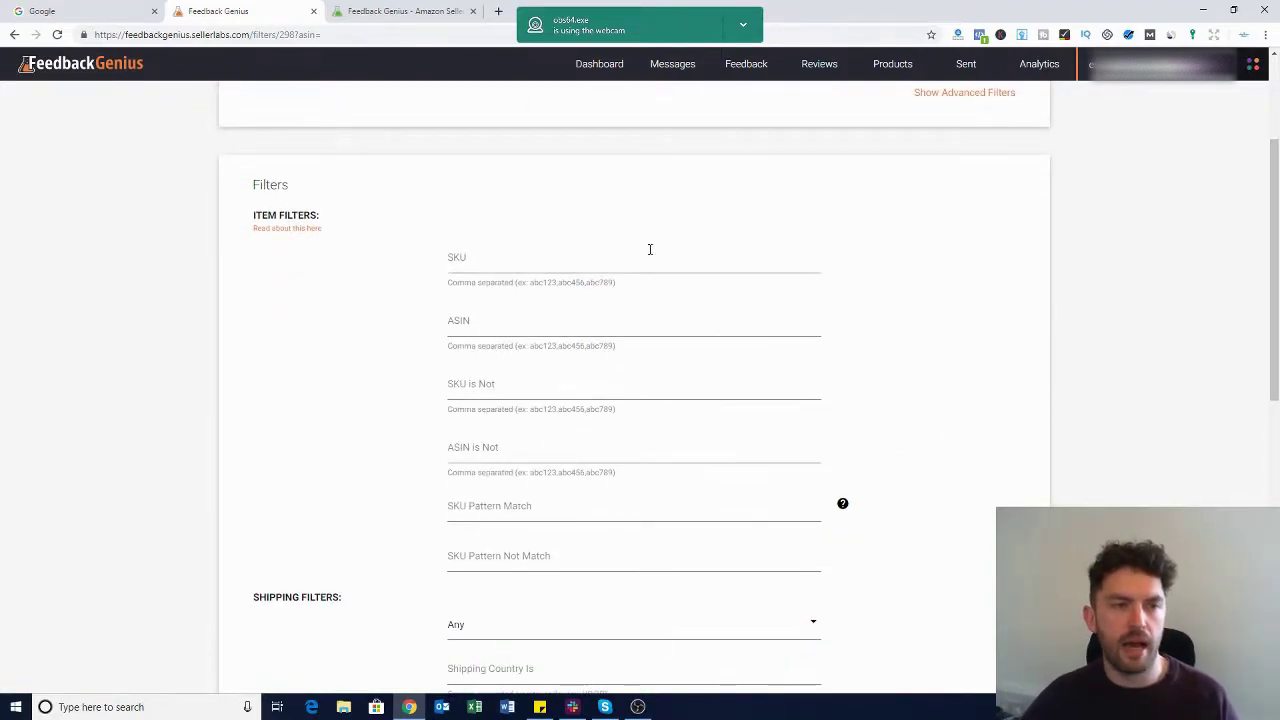
pyautogui.scroll(-3, 900, 360)
pyautogui.scroll(-3, 924, 370)
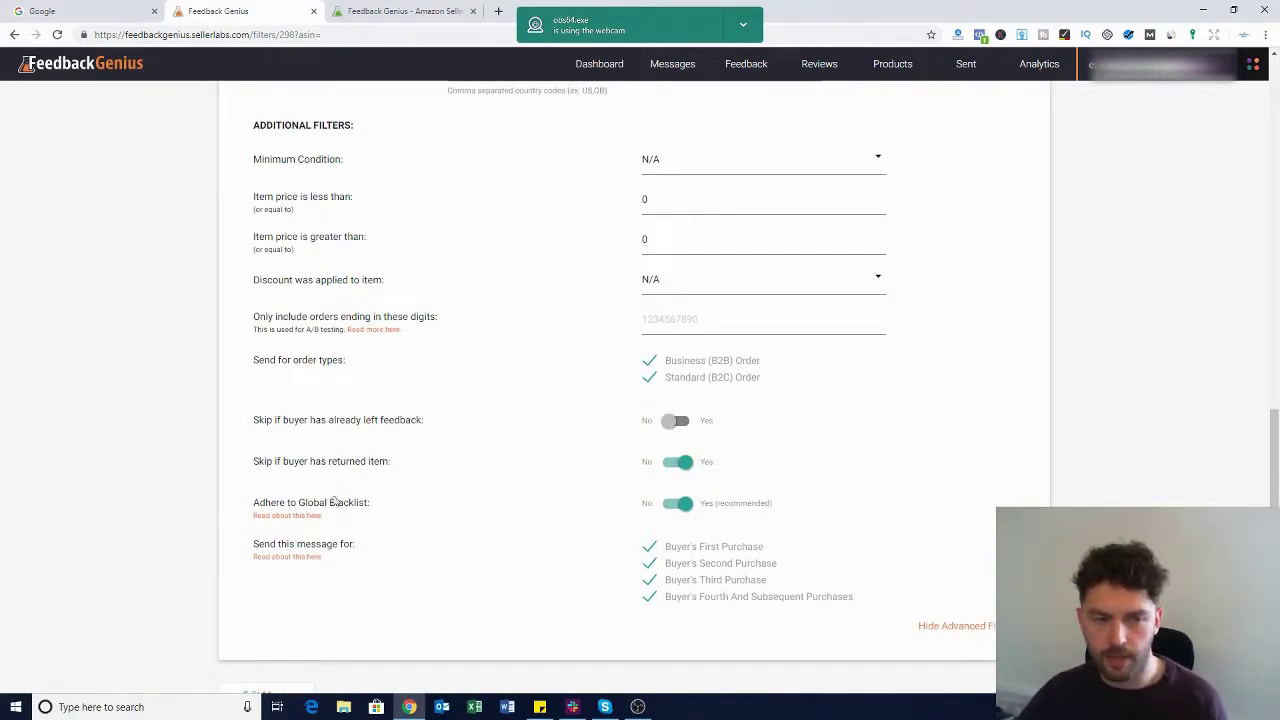
pyautogui.moveTo(684, 508)
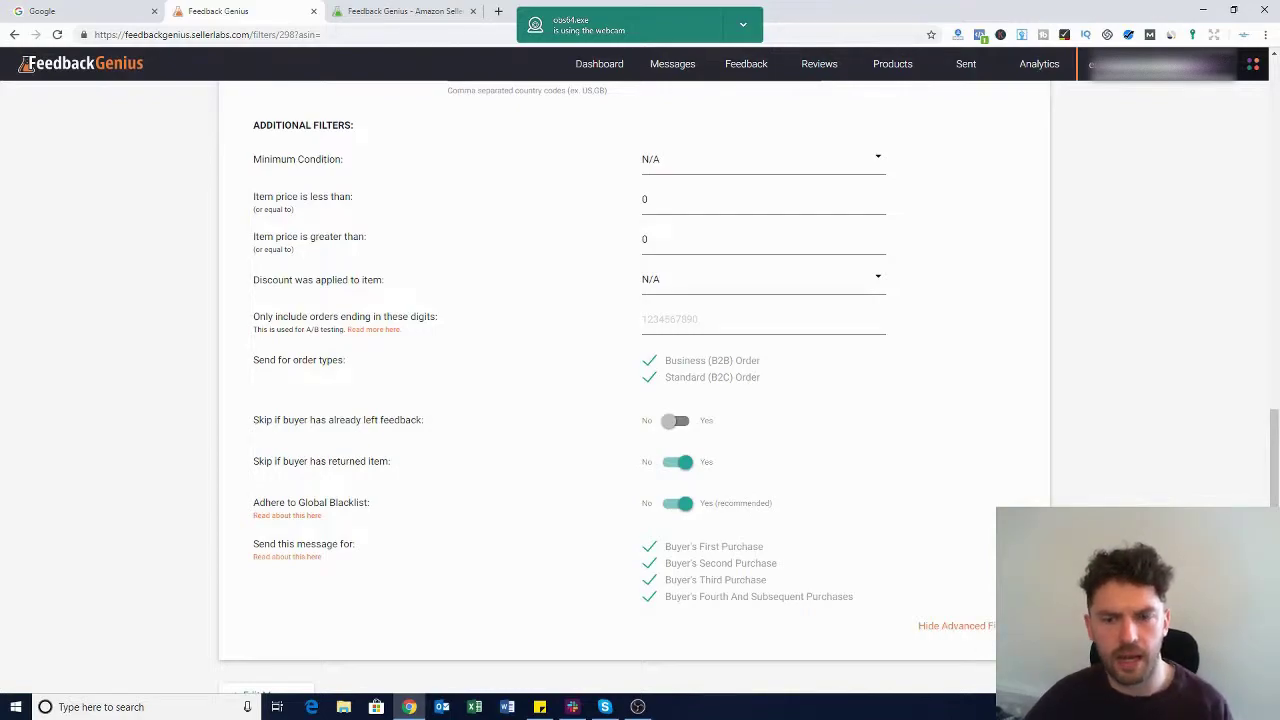
pyautogui.click(650, 552)
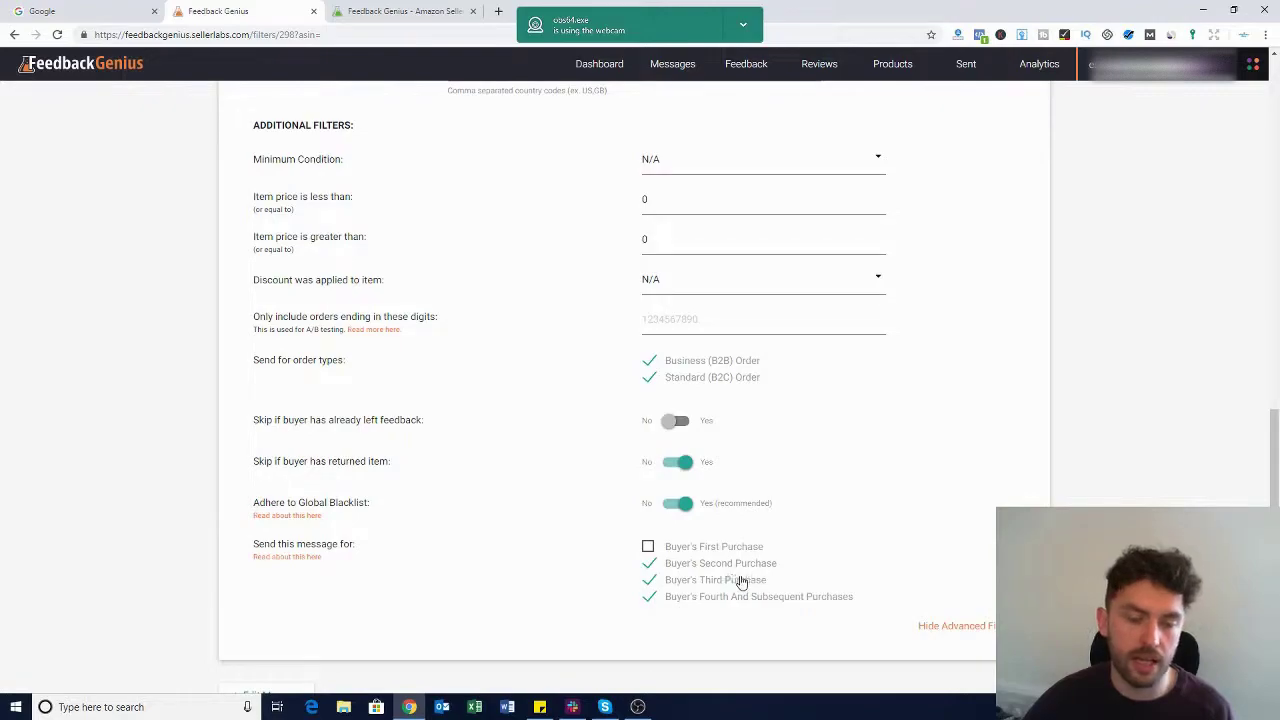
pyautogui.click(648, 597)
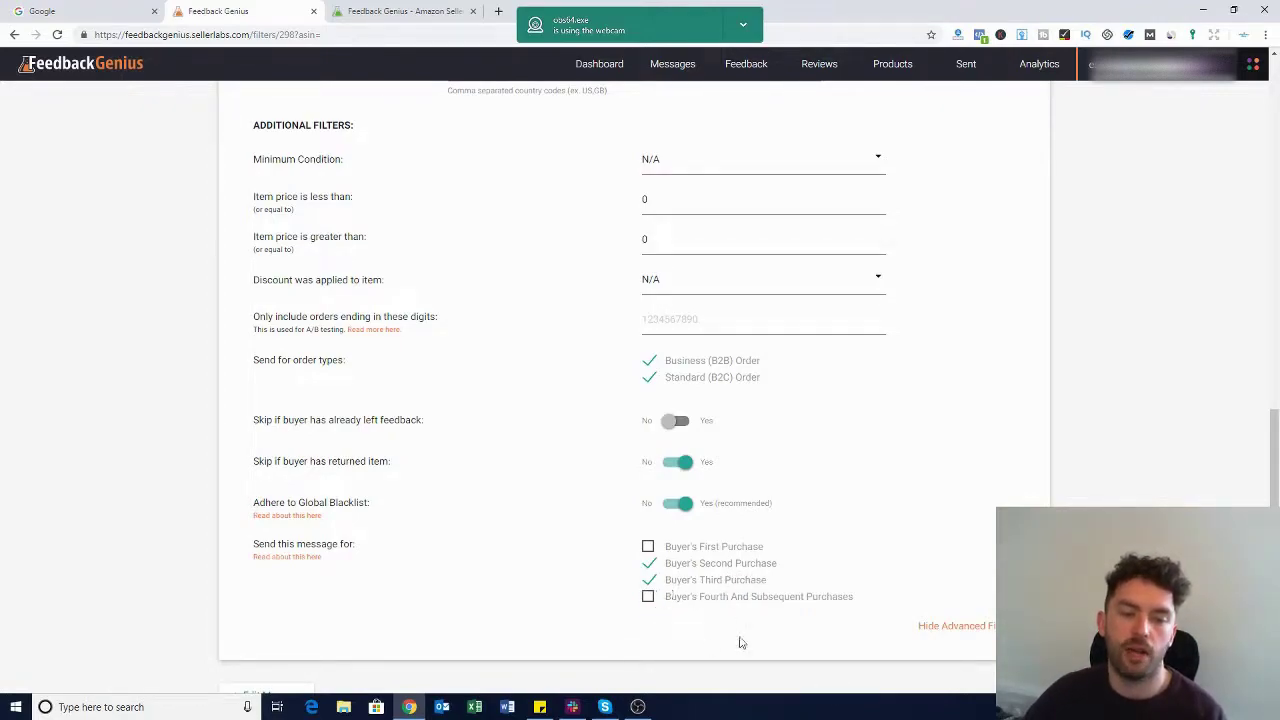
pyautogui.click(648, 580)
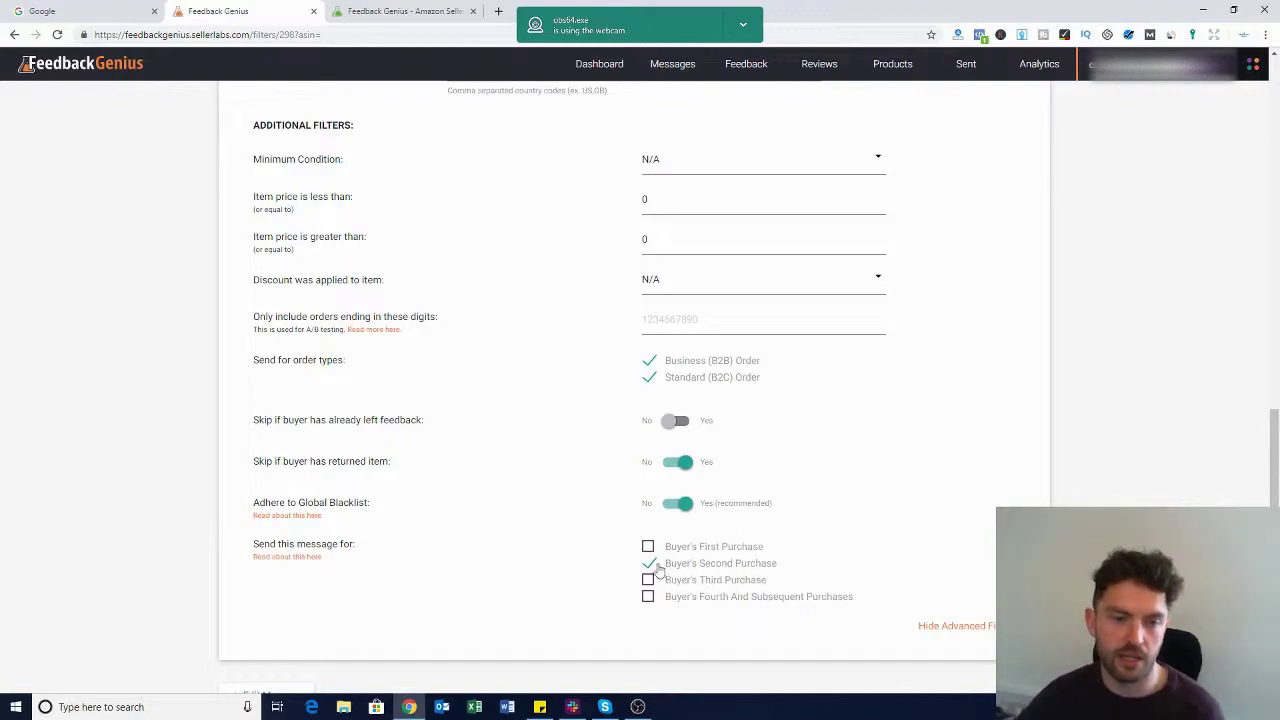
pyautogui.scroll(-1, 659, 568)
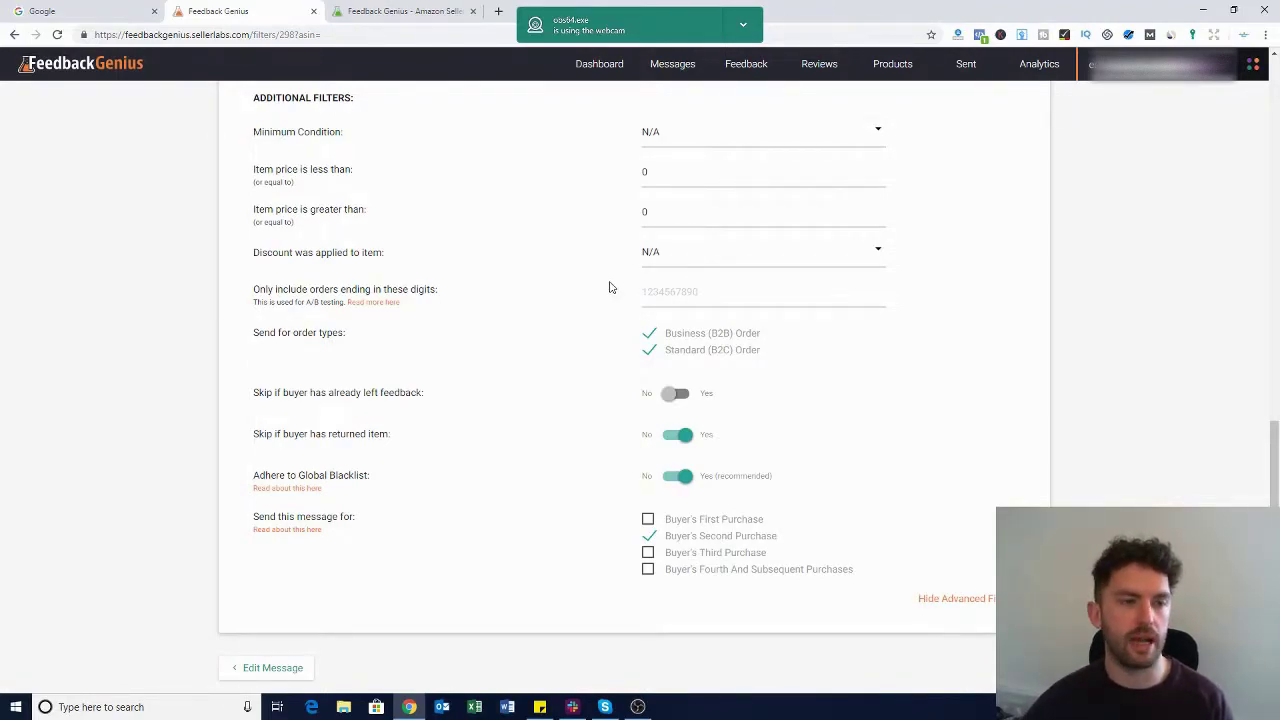
# Switch to the Seller Labs page showing the Feedback Genius monthly plans.
pyautogui.click(408, 14)
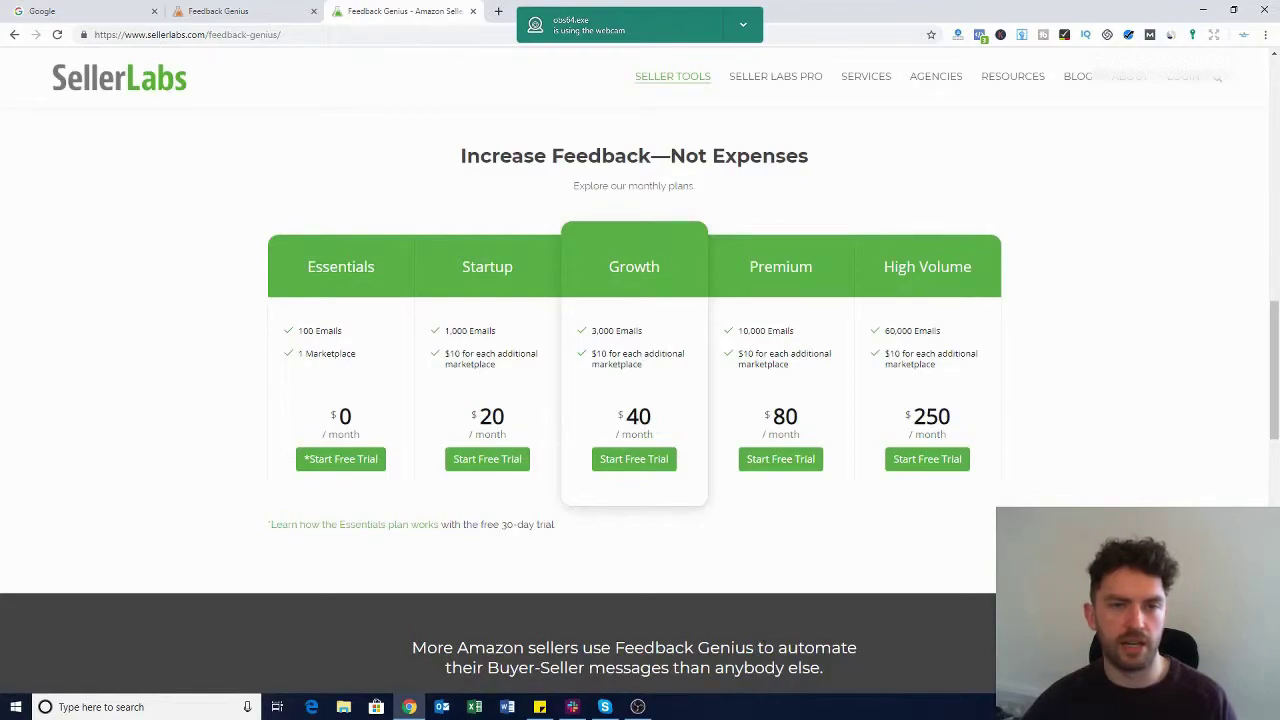